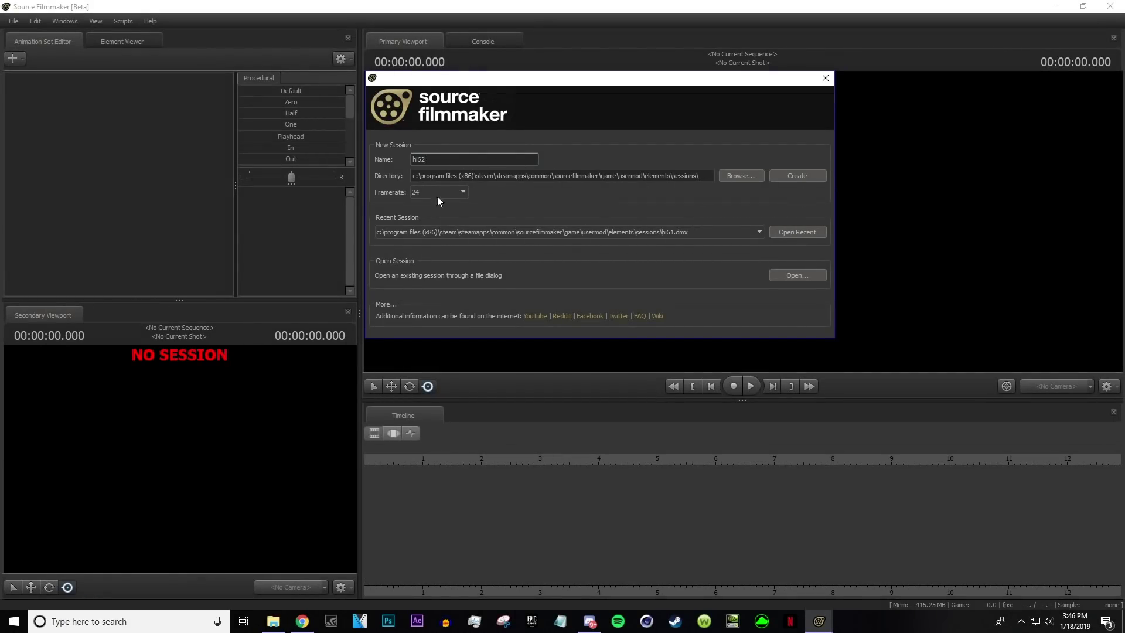
Create the new session hi62 and load the workshop map whiteroom.bsp into it
{"action": "left_click", "coordinate": [797, 175]}
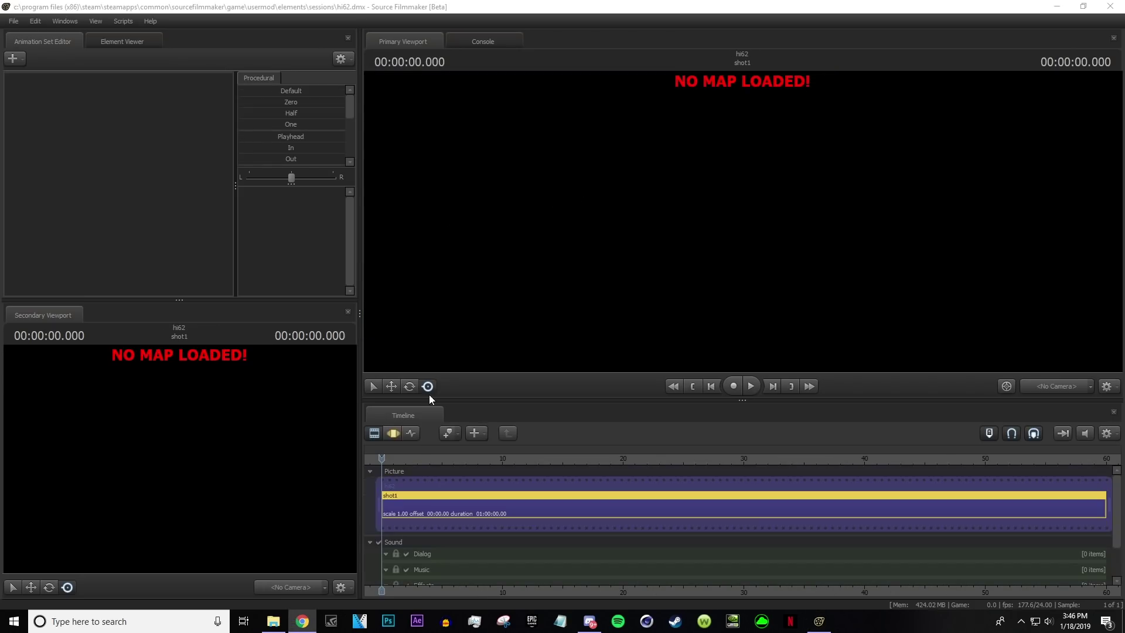
{"action": "right_click", "coordinate": [625, 281]}
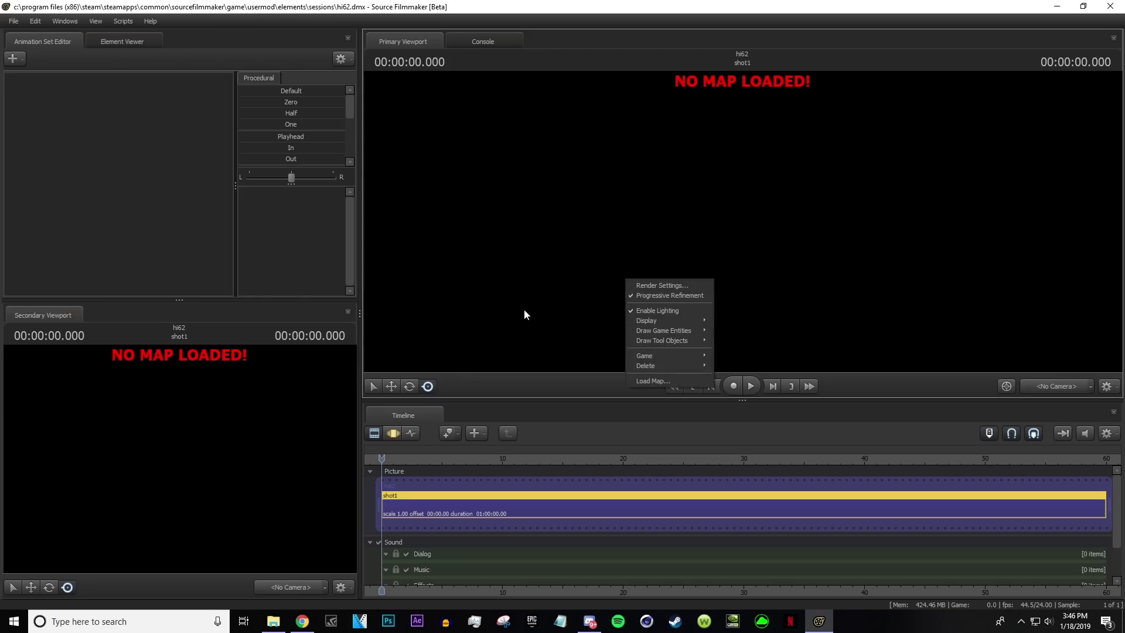
{"action": "mouse_move", "coordinate": [630, 366]}
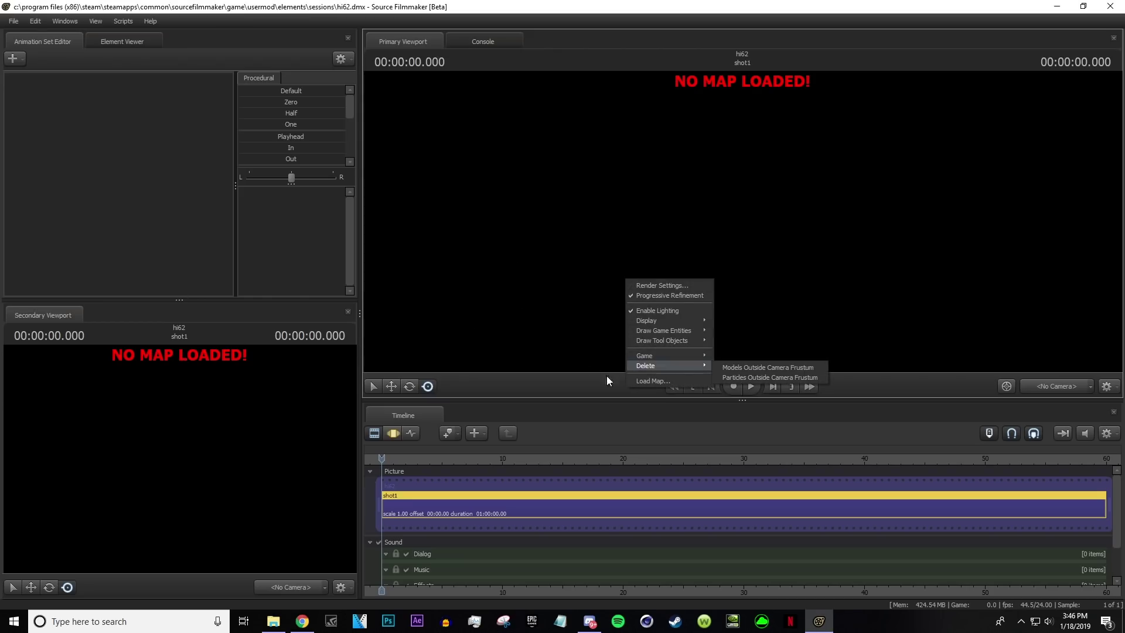
{"action": "left_click", "coordinate": [650, 381]}
{"action": "left_click", "coordinate": [833, 307]}
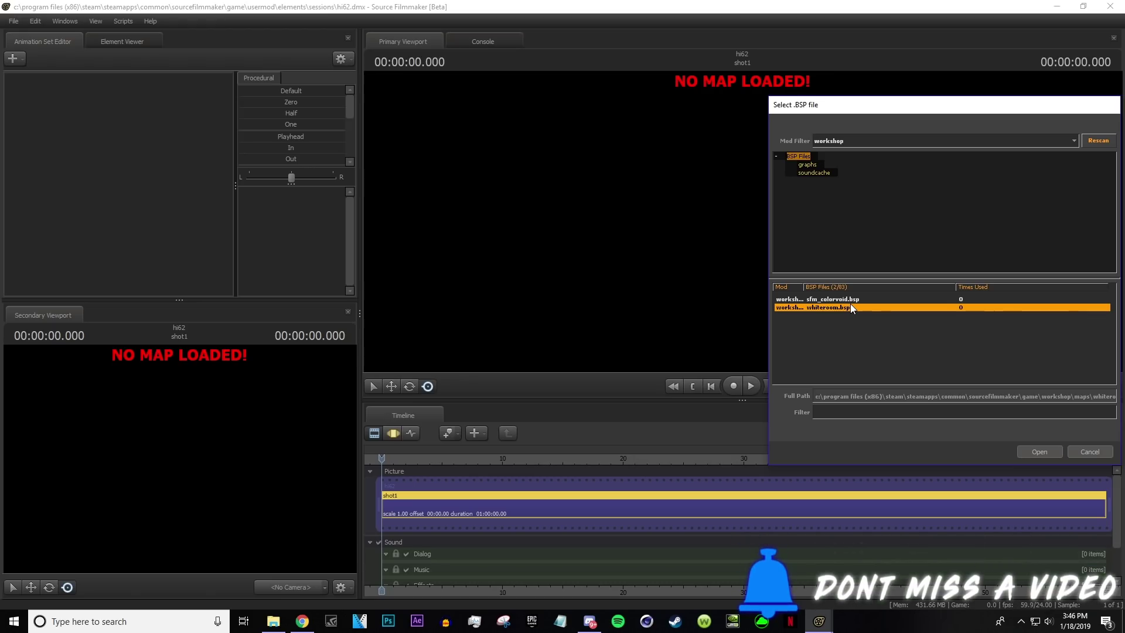
{"action": "left_click", "coordinate": [829, 295]}
{"action": "left_click", "coordinate": [829, 299]}
{"action": "left_click", "coordinate": [832, 307]}
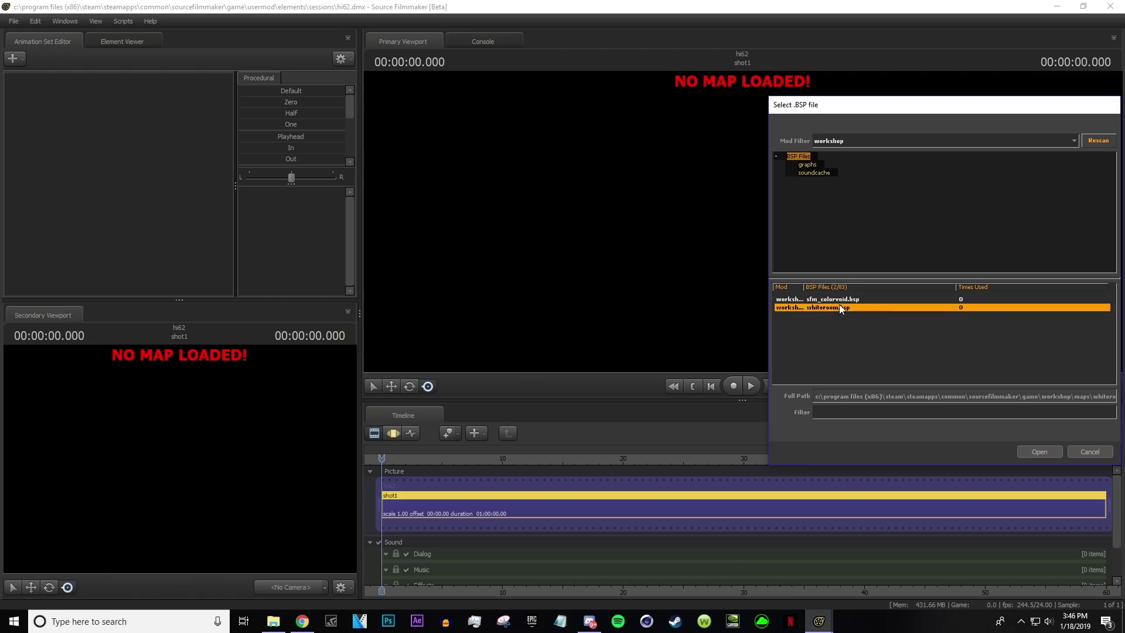
{"action": "left_click", "coordinate": [1029, 455]}
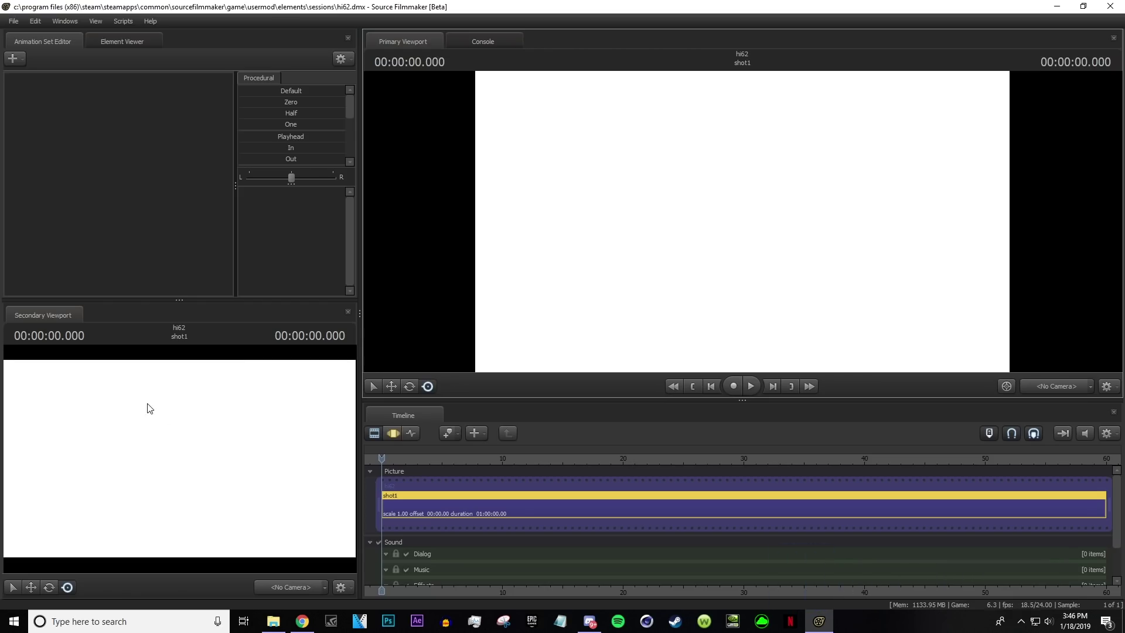
Close and reopen the Secondary Viewport, dock it beneath the Animation Set Editor, and adjust the heights of the surrounding panes
{"action": "left_click", "coordinate": [348, 310]}
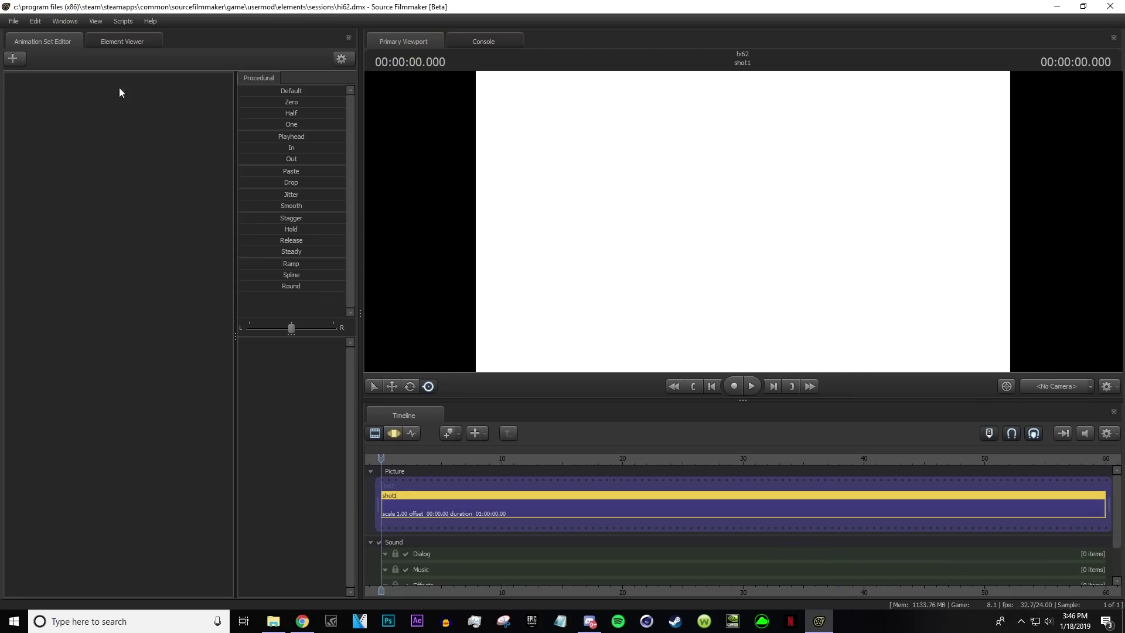
{"action": "left_click", "coordinate": [64, 21]}
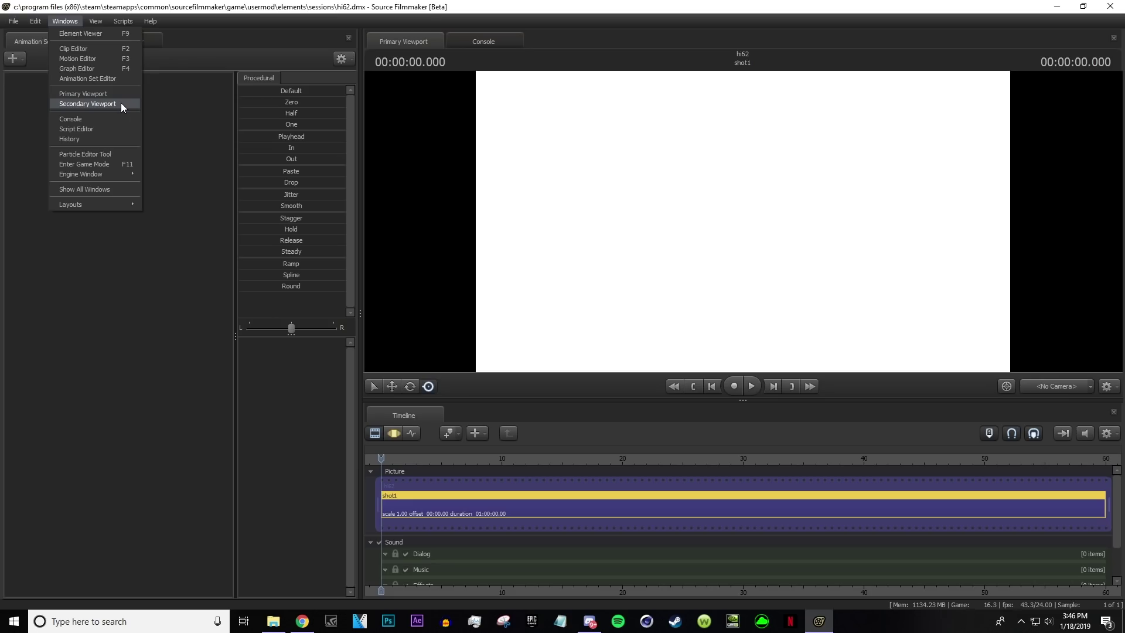
{"action": "left_click", "coordinate": [121, 103]}
{"action": "left_click_drag", "start_coordinate": [497, 214], "coordinate": [273, 218]}
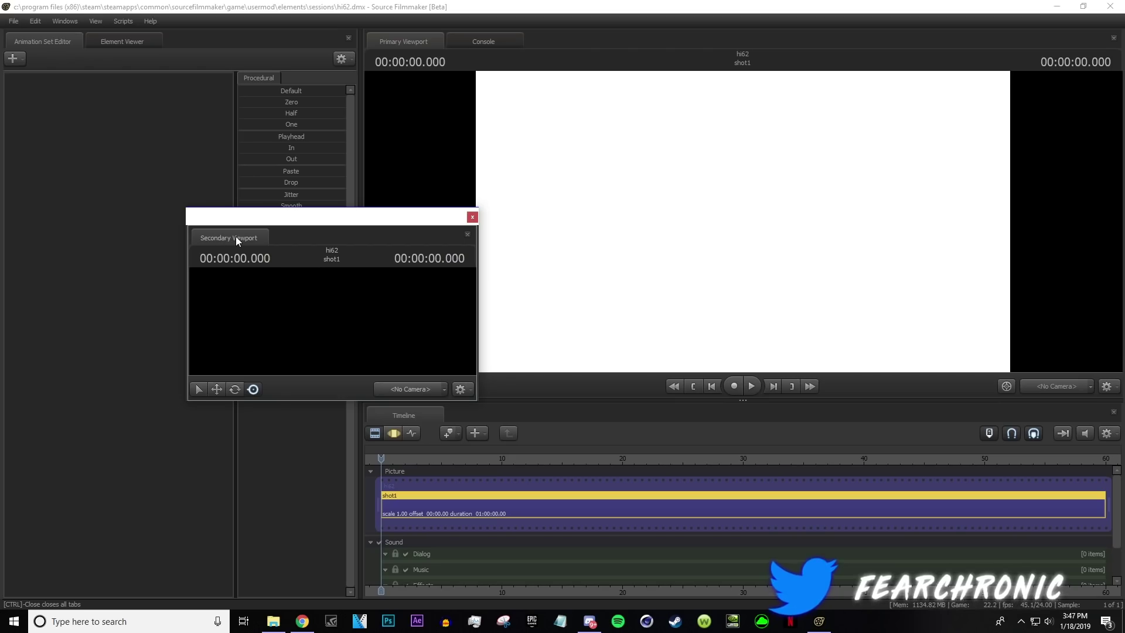
{"action": "mouse_move", "coordinate": [234, 237]}
{"action": "left_mouse_down"}
{"action": "mouse_move", "coordinate": [148, 274]}
{"action": "mouse_move", "coordinate": [131, 333]}
{"action": "mouse_move", "coordinate": [153, 339]}
{"action": "mouse_move", "coordinate": [156, 318]}
{"action": "mouse_move", "coordinate": [26, 315]}
{"action": "mouse_move", "coordinate": [157, 308]}
{"action": "mouse_move", "coordinate": [177, 338]}
{"action": "left_mouse_up"}
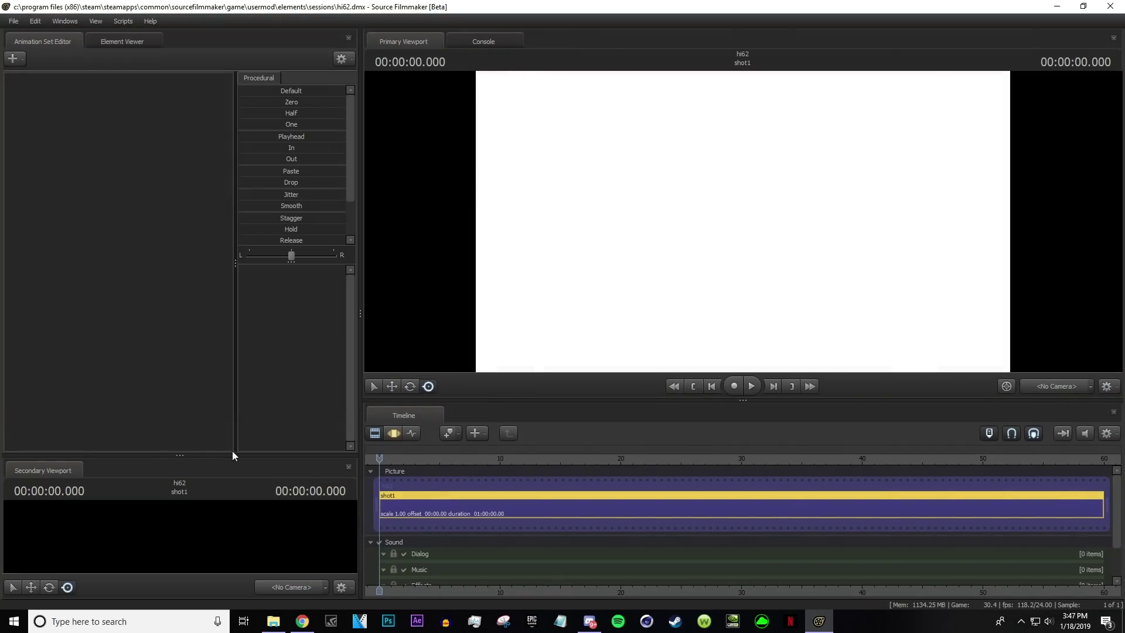
{"action": "left_click_drag", "start_coordinate": [179, 455], "coordinate": [185, 322]}
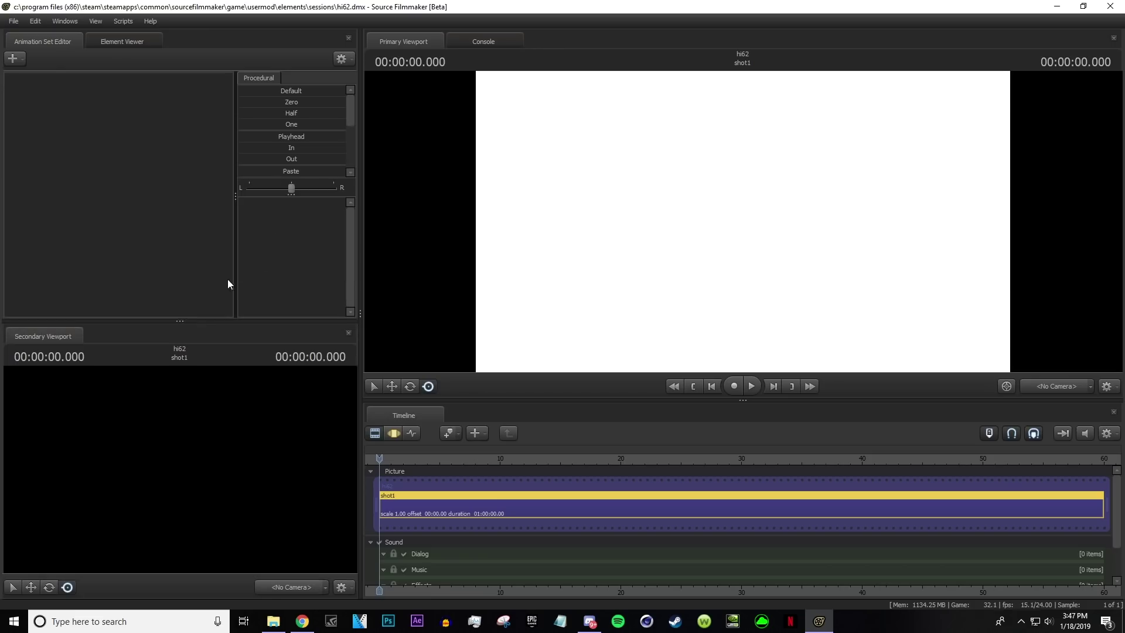
{"action": "left_click_drag", "start_coordinate": [291, 194], "coordinate": [291, 147]}
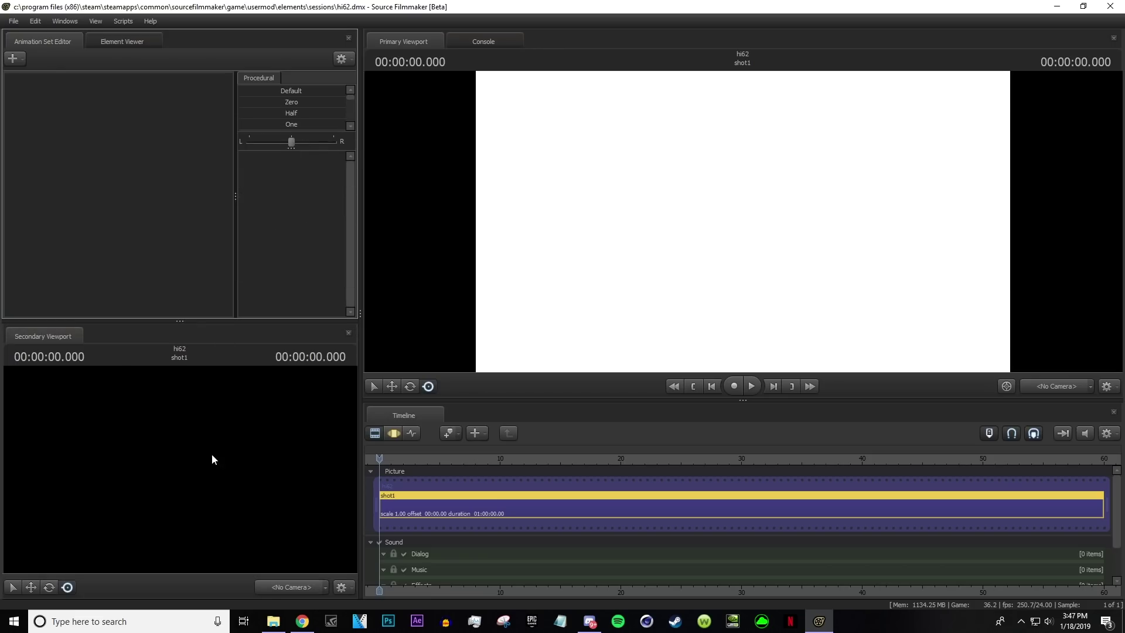
Set the primary viewport to look through the Work Camera
{"action": "left_click", "coordinate": [671, 223]}
{"action": "left_click", "coordinate": [287, 587]}
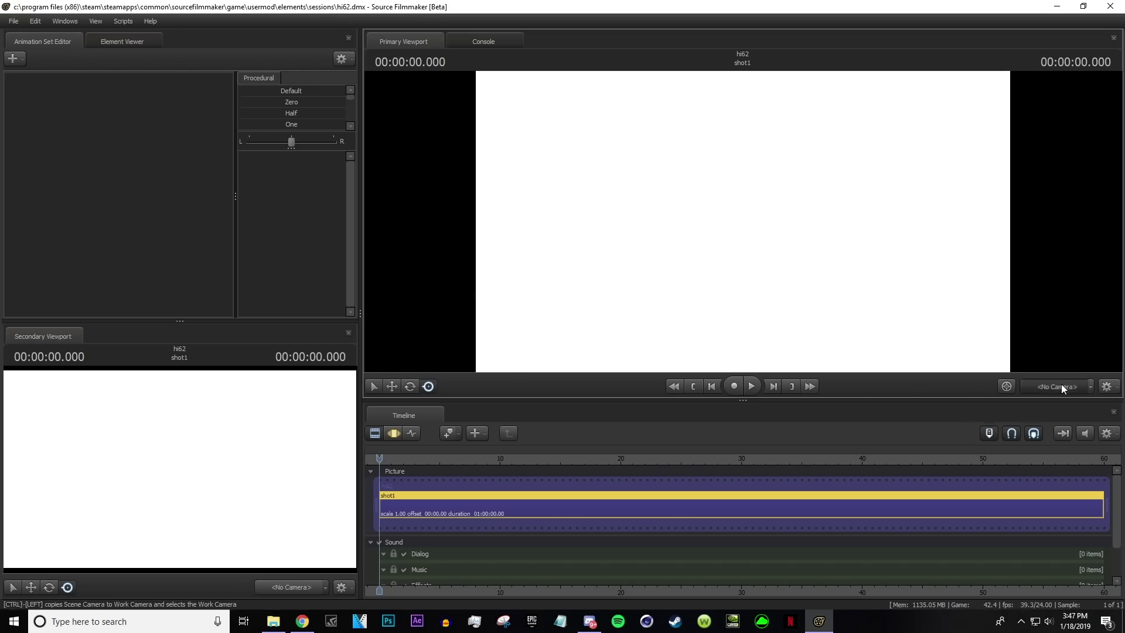
{"action": "left_click", "coordinate": [1090, 385]}
{"action": "left_click", "coordinate": [1033, 361]}
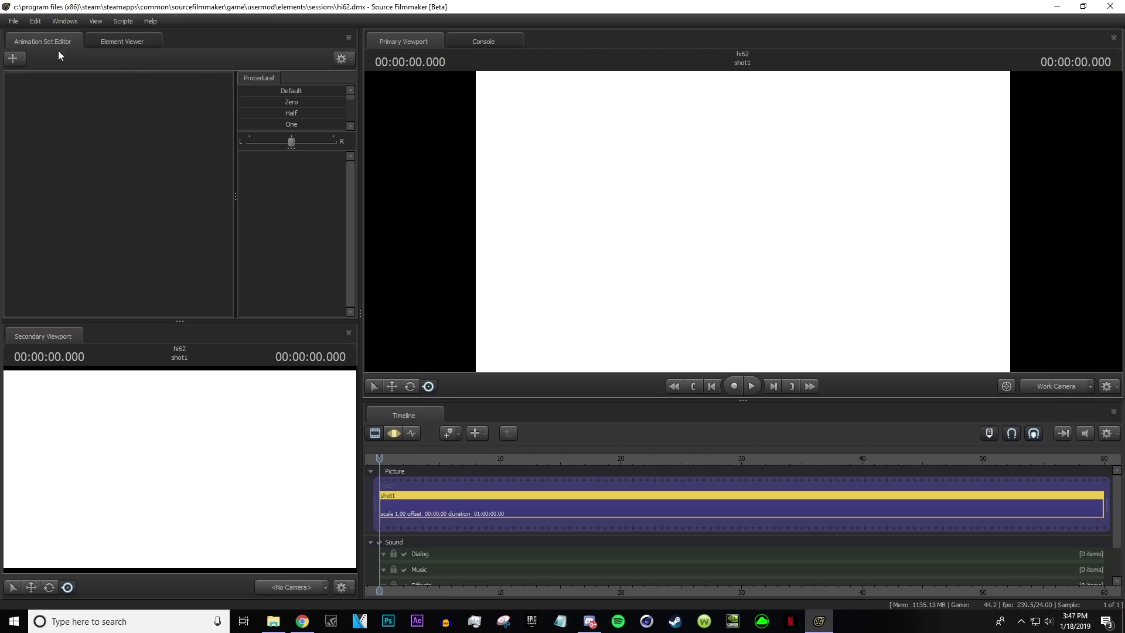
Add a model animation set using raider.mdl from the raider folder
{"action": "left_click", "coordinate": [12, 58]}
{"action": "left_click", "coordinate": [53, 98]}
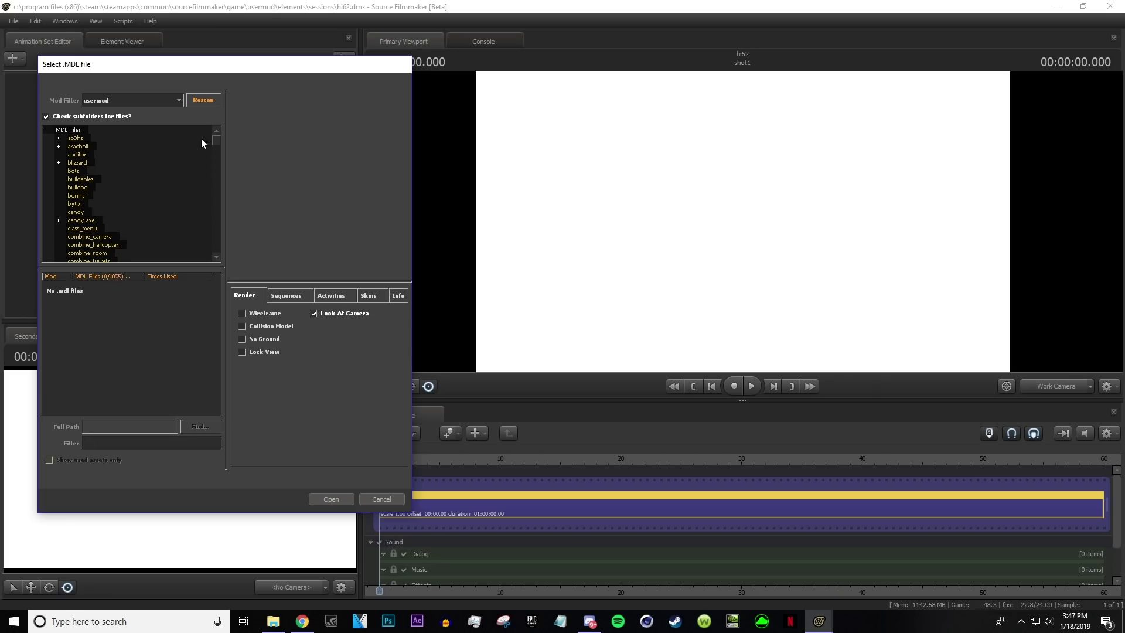
{"action": "left_click_drag", "start_coordinate": [216, 141], "coordinate": [218, 242]}
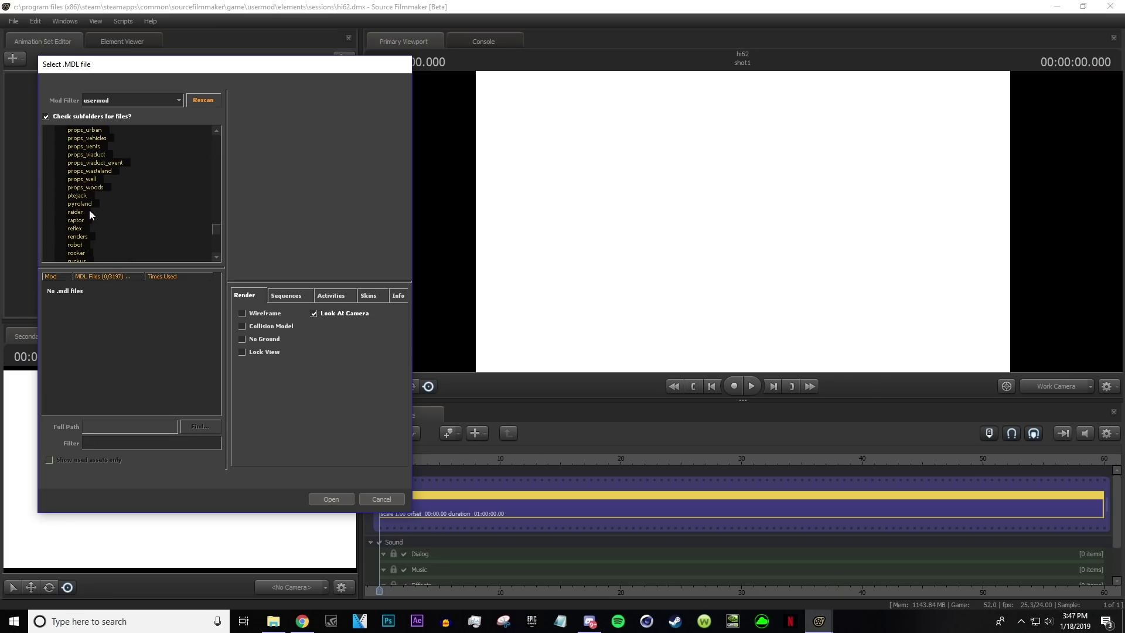
{"action": "left_click", "coordinate": [88, 210]}
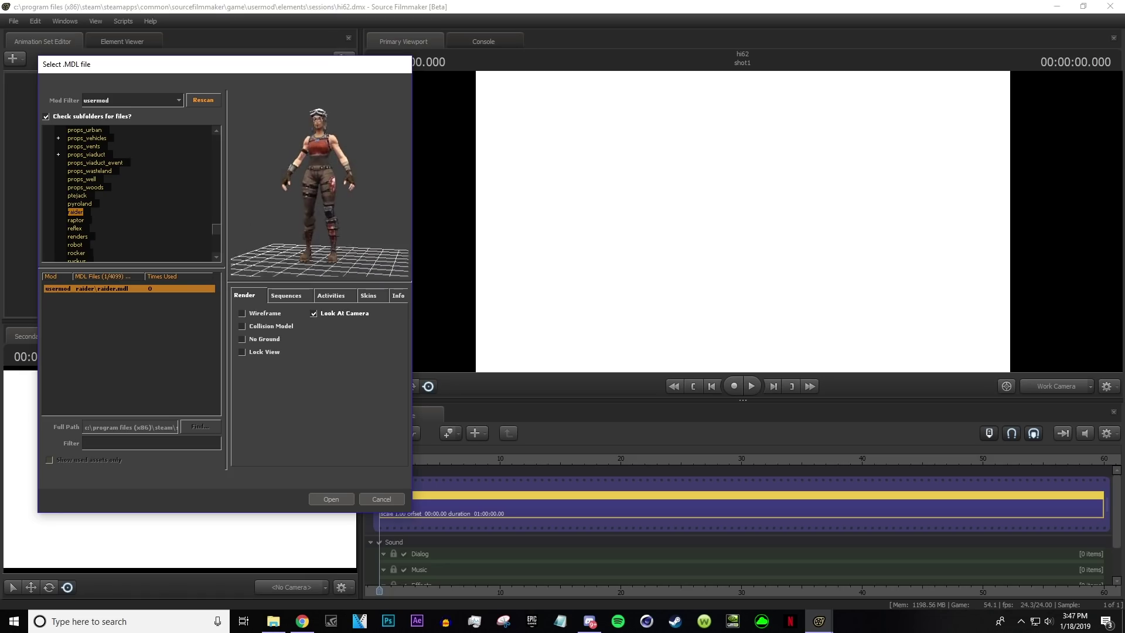
{"action": "left_click", "coordinate": [346, 499]}
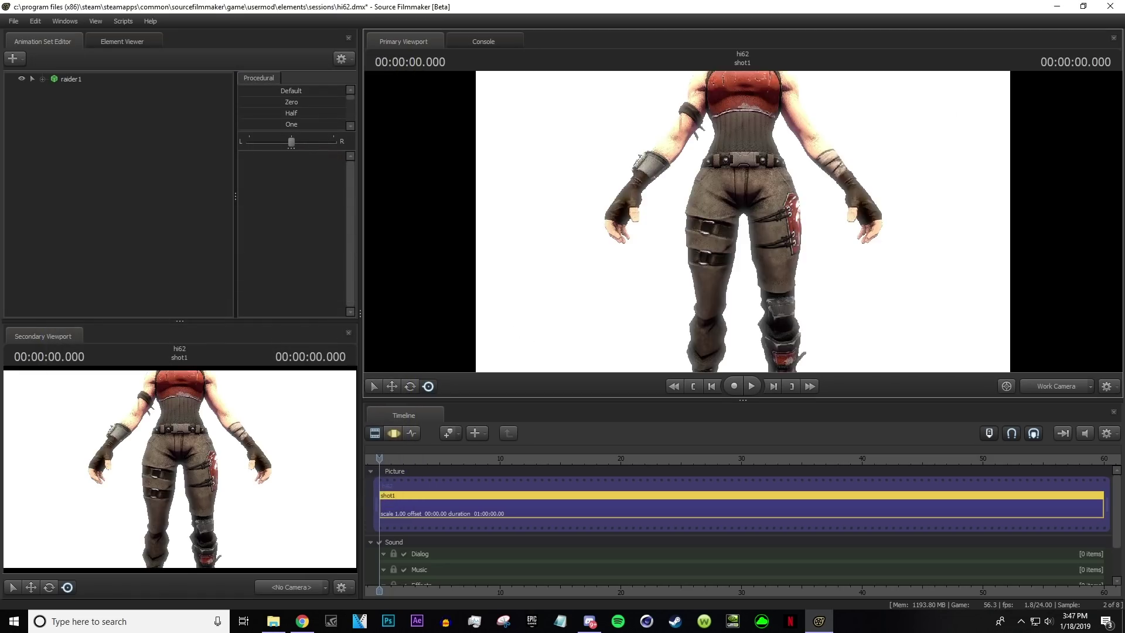
Switch the primary viewport to camera1 and fly it back and around to frame the raider's upper body
{"action": "left_click", "coordinate": [1026, 388]}
{"action": "key", "text": "w"}
{"action": "key", "text": "s"}
{"action": "key", "text": "w"}
{"action": "key", "text": "s"}
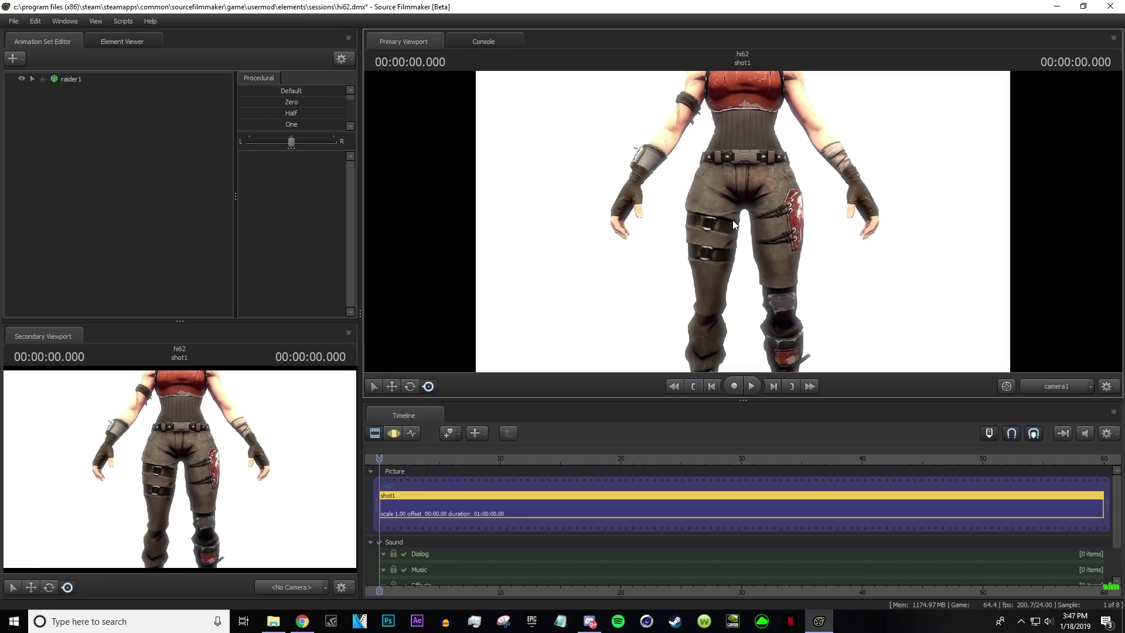
{"action": "key", "text": "s"}
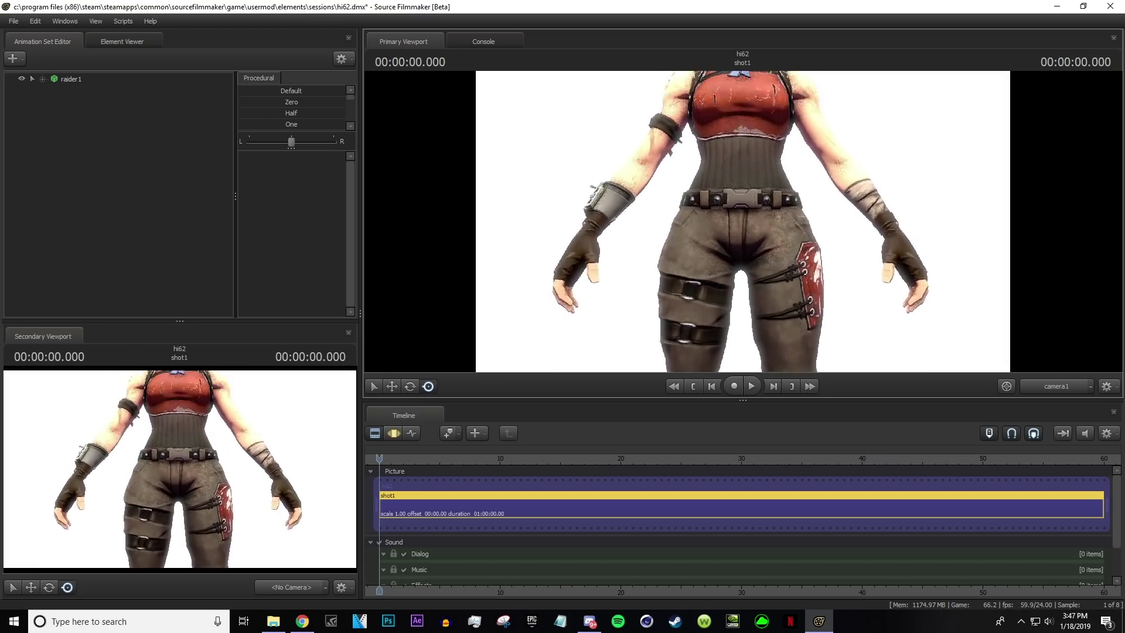
{"action": "key", "text": "s"}
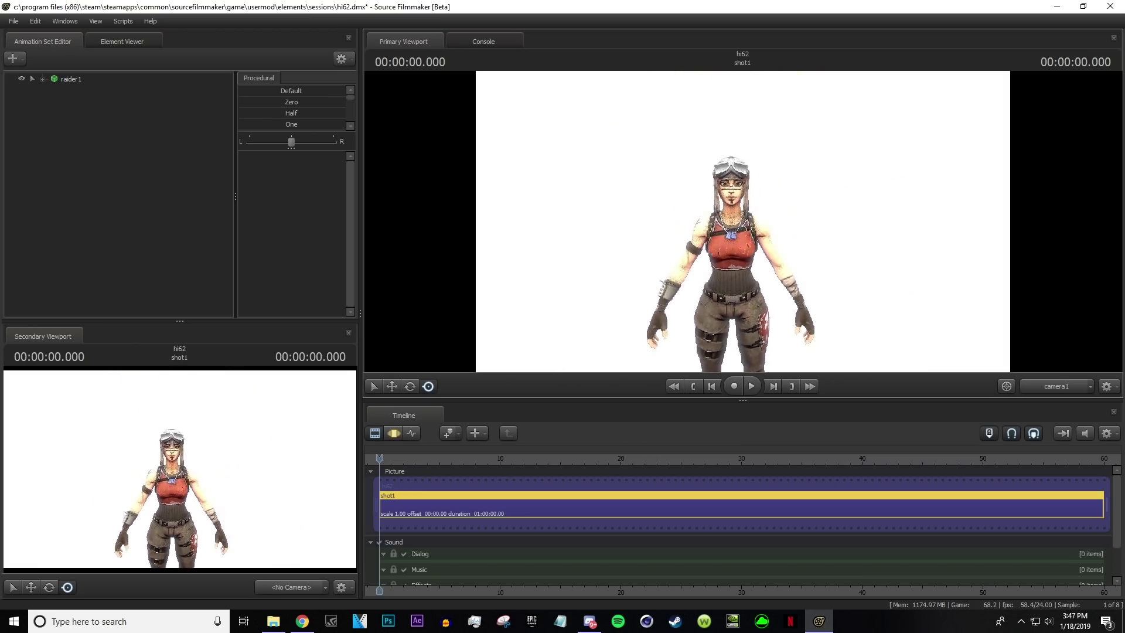
{"action": "key", "text": "w"}
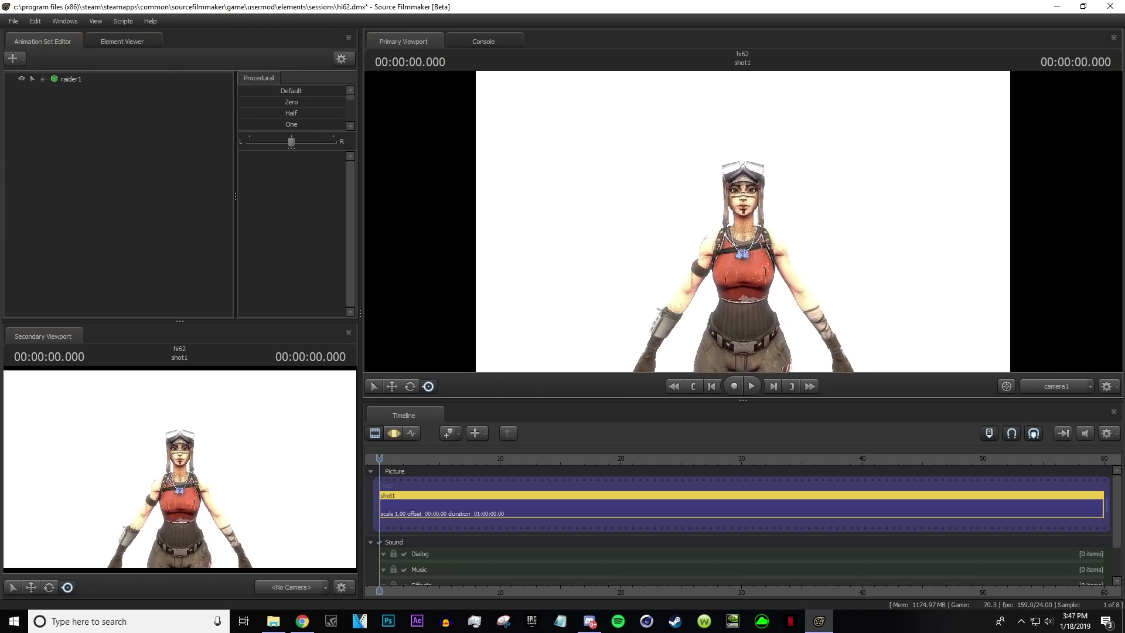
{"action": "key", "text": "s"}
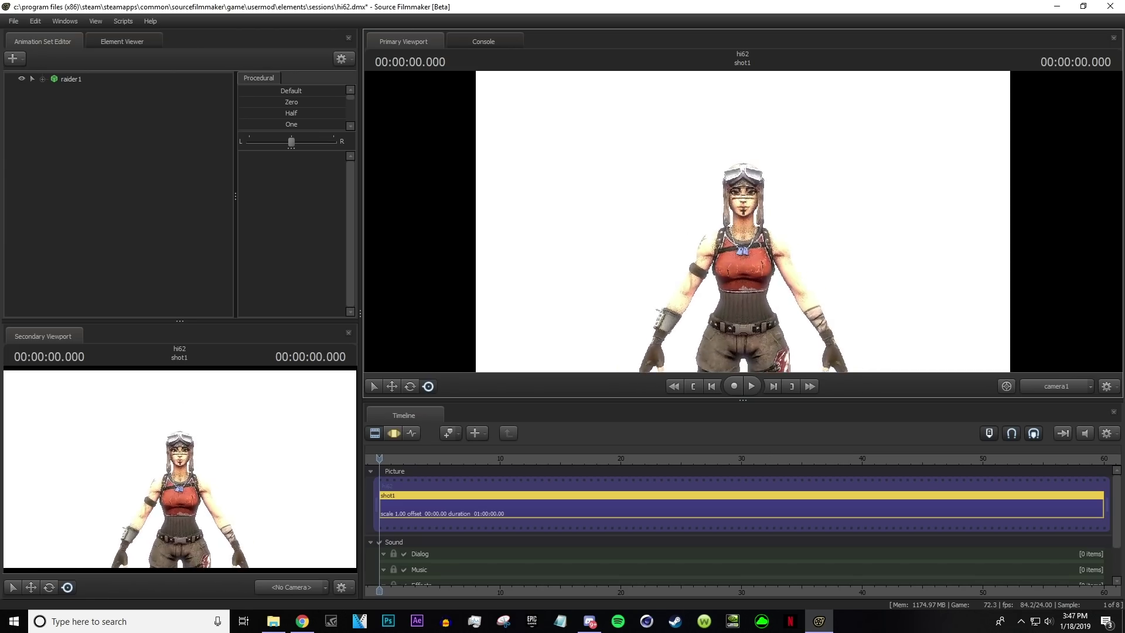
{"action": "left_click_drag", "start_coordinate": [758, 199], "coordinate": [780, 224]}
{"action": "key", "text": "a"}
{"action": "key", "text": "d"}
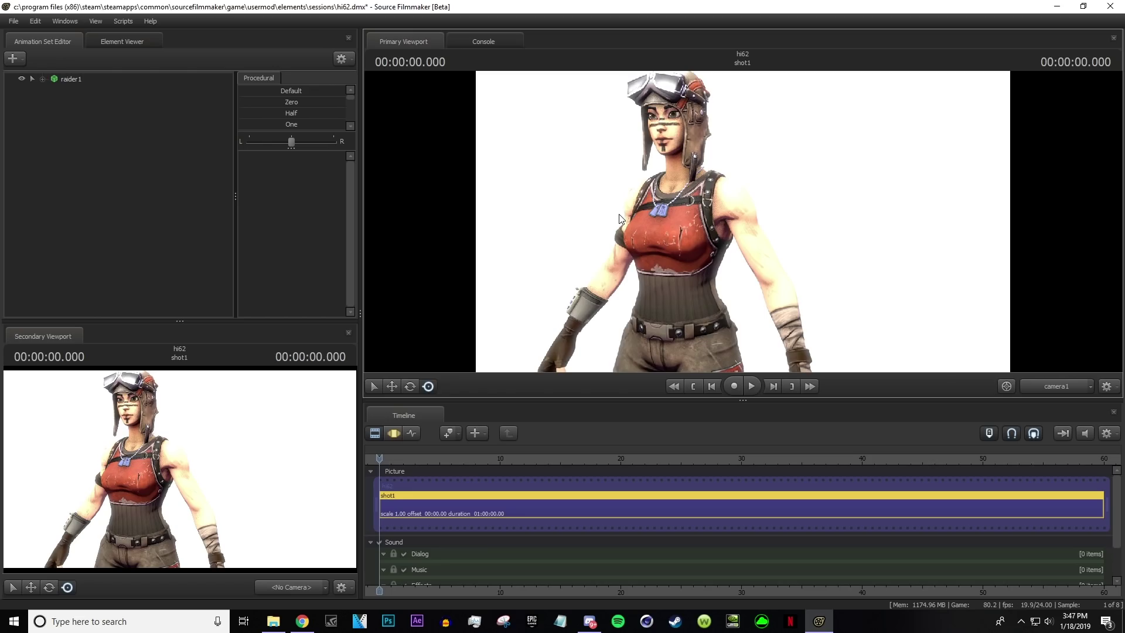
{"action": "left_click_drag", "start_coordinate": [623, 213], "coordinate": [493, 386]}
Switch the timeline to the Motion Editor and reposition camera1 to face the raider from the front
{"action": "left_click", "coordinate": [392, 432]}
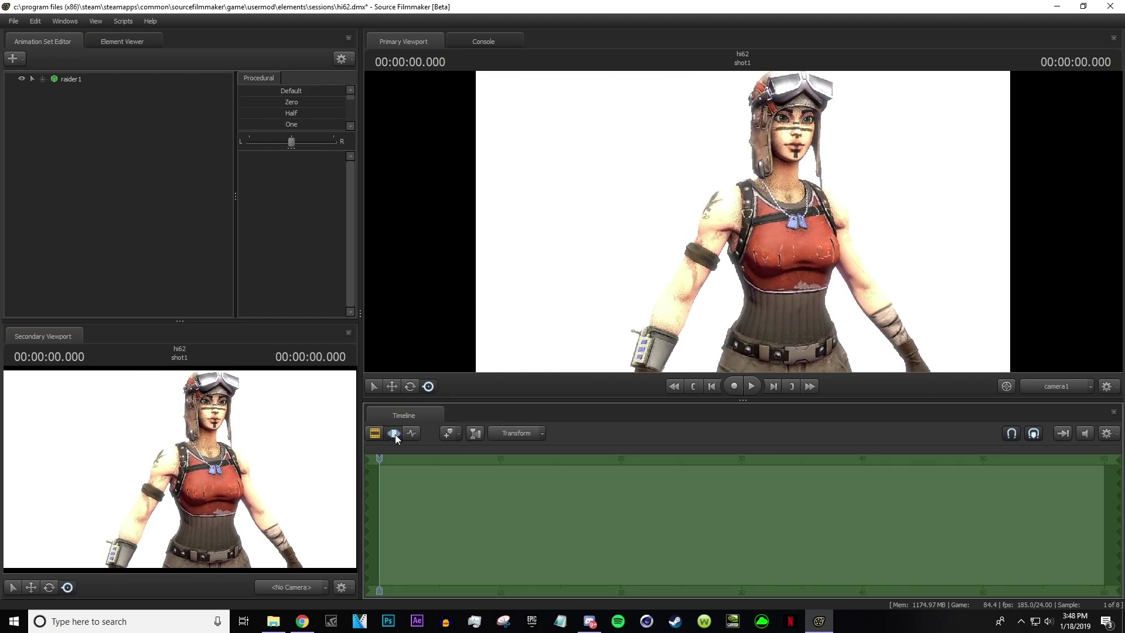
{"action": "left_click_drag", "start_coordinate": [751, 237], "coordinate": [725, 196]}
{"action": "key", "text": "z"}
{"action": "key", "text": "x"}
{"action": "key", "text": "w"}
{"action": "key", "text": "s"}
{"action": "key", "text": "s"}
{"action": "key", "text": "w"}
{"action": "key", "text": "s"}
{"action": "key", "text": "w"}
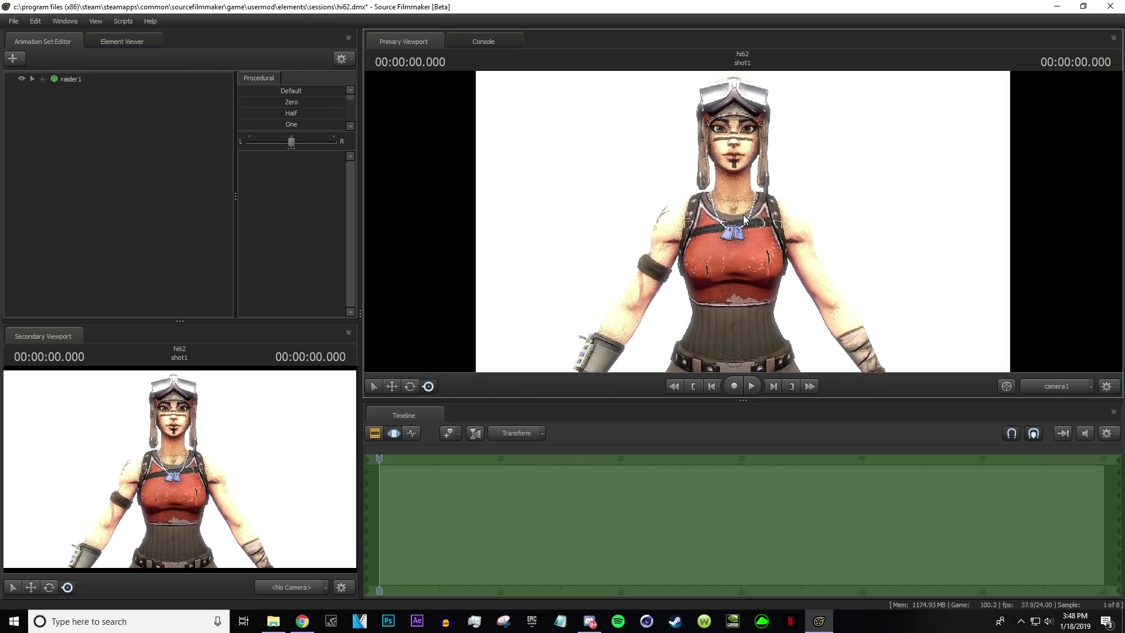
Adjust camera1's distance and angle to frame the raider from head to waist, turned slightly to one side
{"action": "left_click_drag", "start_coordinate": [795, 234], "coordinate": [743, 223]}
{"action": "key", "text": "w"}
{"action": "key", "text": "w"}
{"action": "key", "text": "w"}
{"action": "key", "text": "s"}
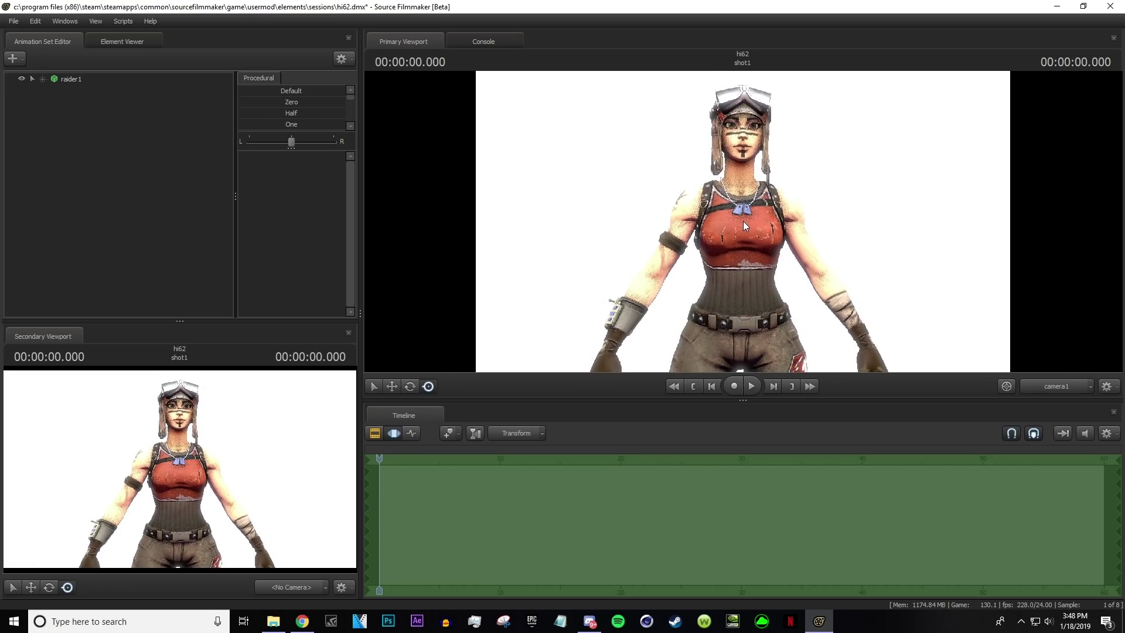
{"action": "left_click_drag", "start_coordinate": [801, 248], "coordinate": [800, 248]}
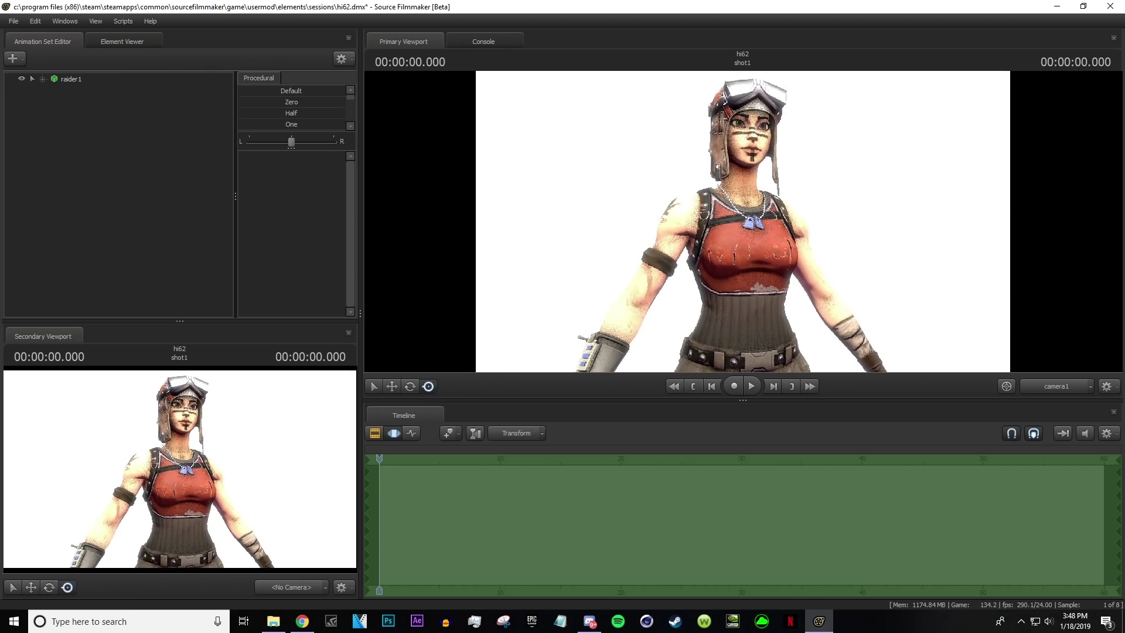
{"action": "left_click_drag", "start_coordinate": [901, 238], "coordinate": [902, 238]}
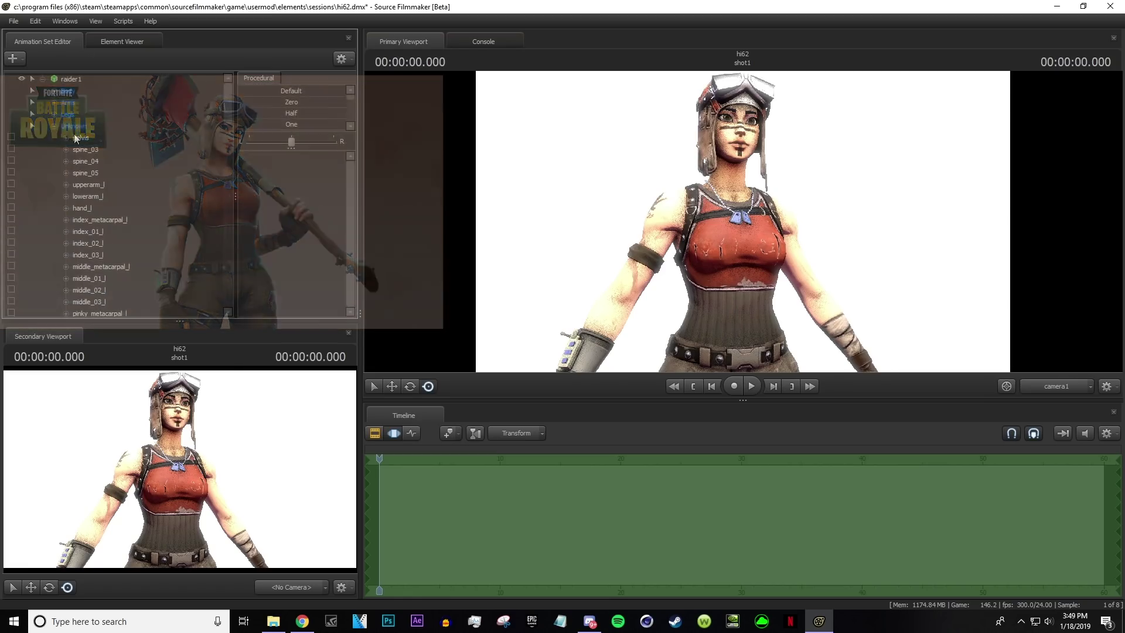
Go through the bones in raider1's Unknown group and select the dog tag bone dyn_tags
{"action": "left_click", "coordinate": [82, 150]}
{"action": "left_click", "coordinate": [85, 127]}
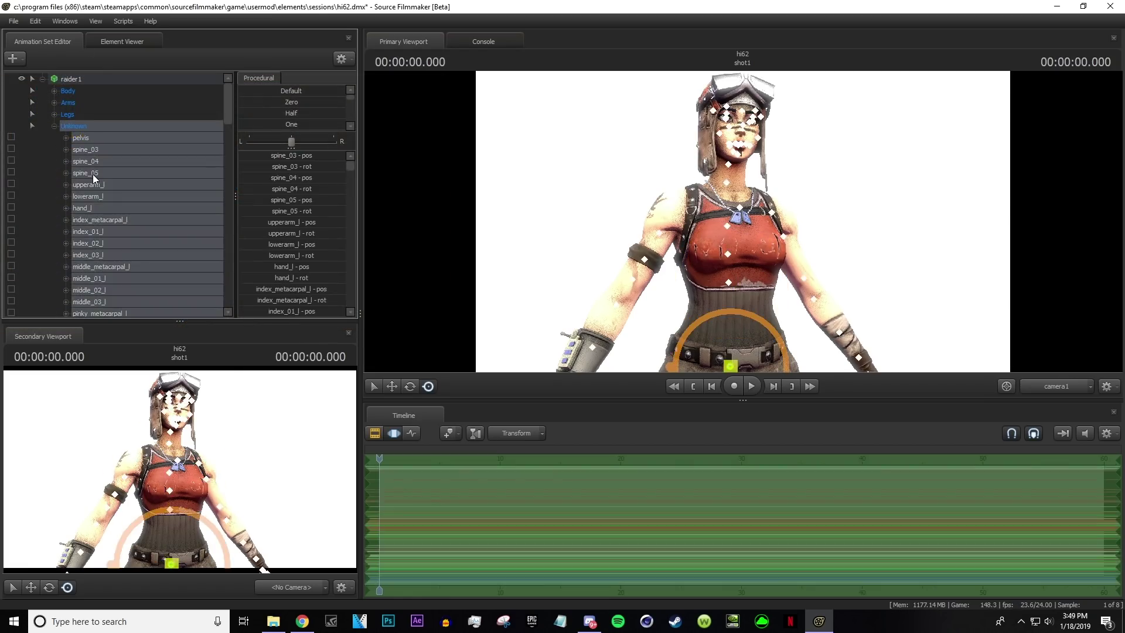
{"action": "left_click", "coordinate": [98, 194]}
{"action": "scroll", "coordinate": [106, 189], "scroll_direction": "down", "scroll_amount": 6}
{"action": "scroll", "coordinate": [105, 185], "scroll_direction": "down", "scroll_amount": 11}
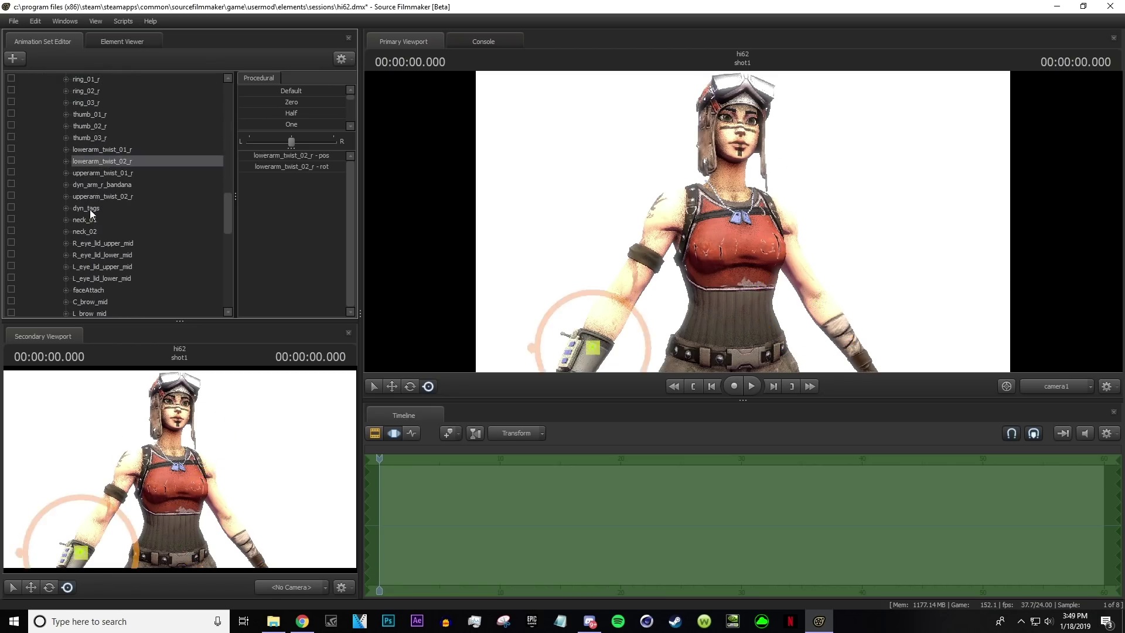
{"action": "left_click", "coordinate": [90, 220]}
{"action": "scroll", "coordinate": [133, 219], "scroll_direction": "down", "scroll_amount": 1}
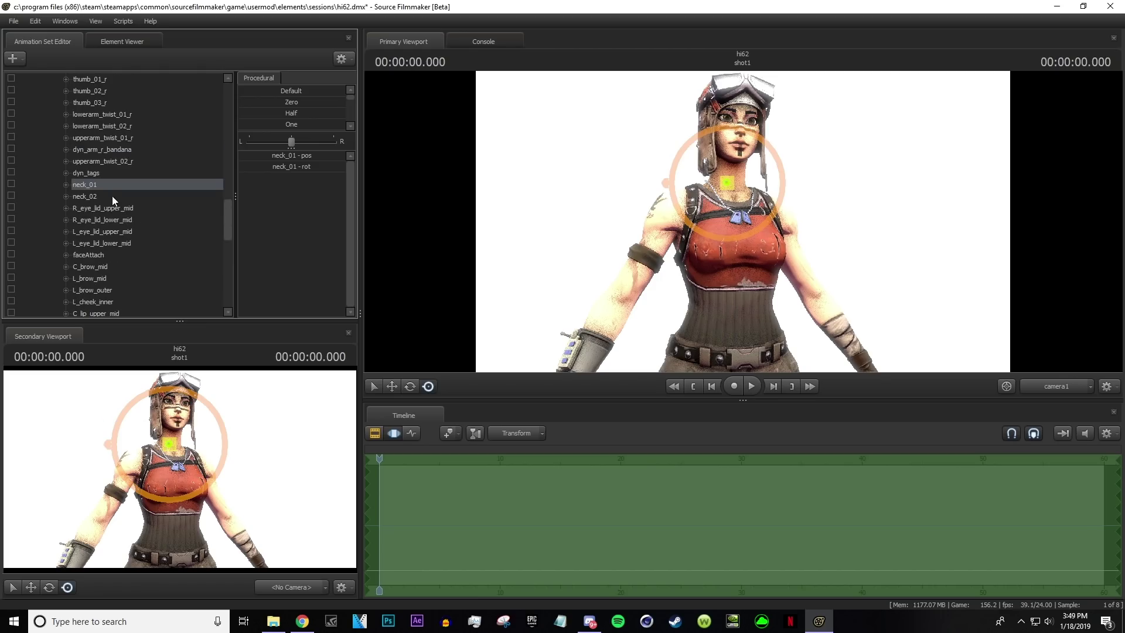
{"action": "left_click", "coordinate": [92, 174]}
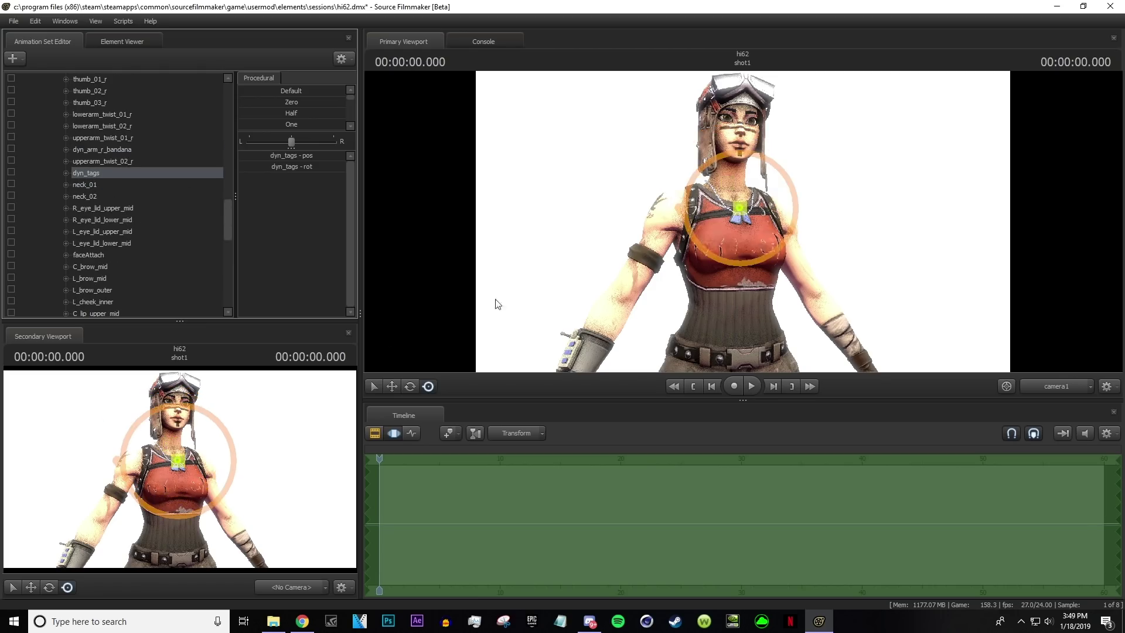
Try rotating the dyn_tags bone with the Rotate tool, and undo the rotation
{"action": "left_click", "coordinate": [410, 386]}
{"action": "left_click_drag", "start_coordinate": [750, 234], "coordinate": [740, 184]}
{"action": "key", "text": "ctrl+z"}
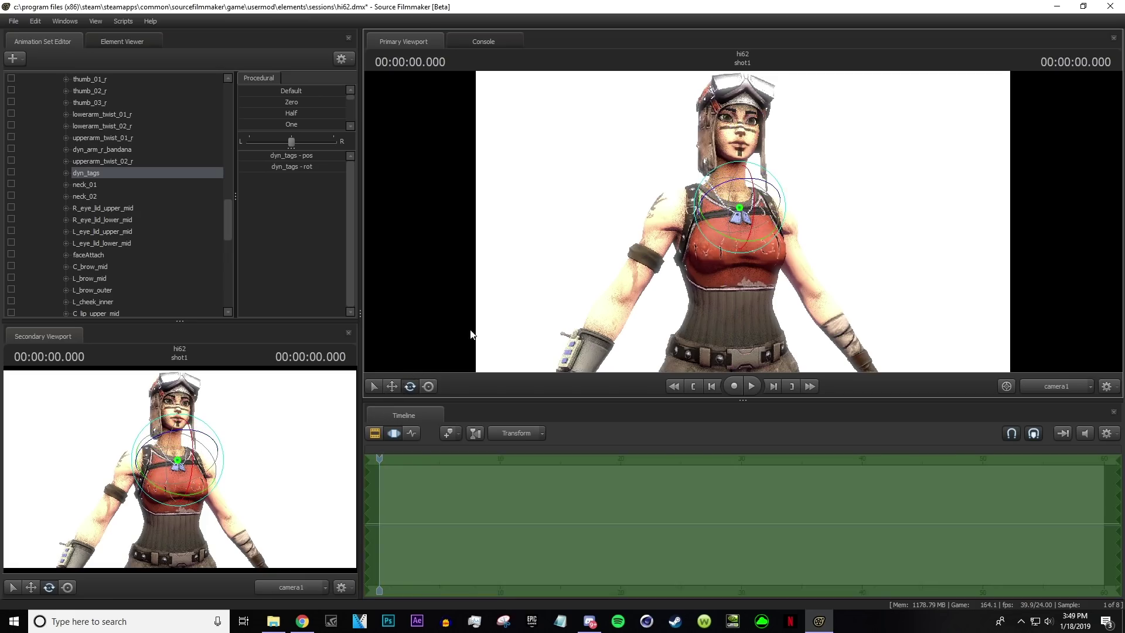
Try moving the dyn_tags bone with the Move tool, and undo the move
{"action": "left_click", "coordinate": [392, 387]}
{"action": "left_click_drag", "start_coordinate": [745, 156], "coordinate": [738, 216]}
{"action": "key", "text": "ctrl+z"}
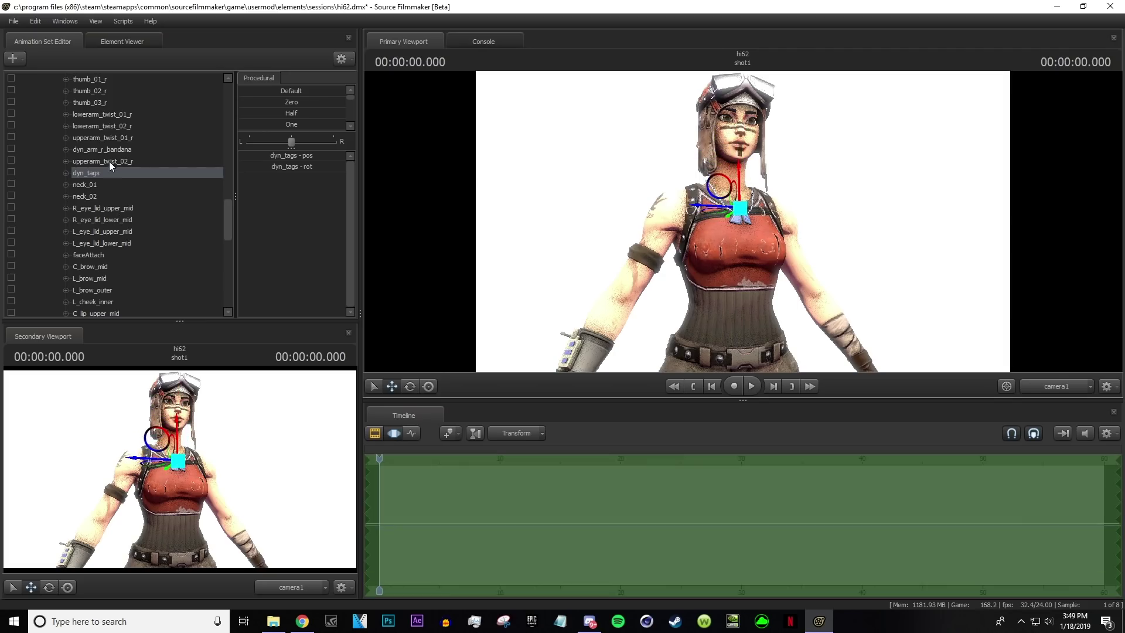
Try moving the raider's L_brow_mid bone with the Move tool, and undo the move
{"action": "left_click", "coordinate": [95, 278]}
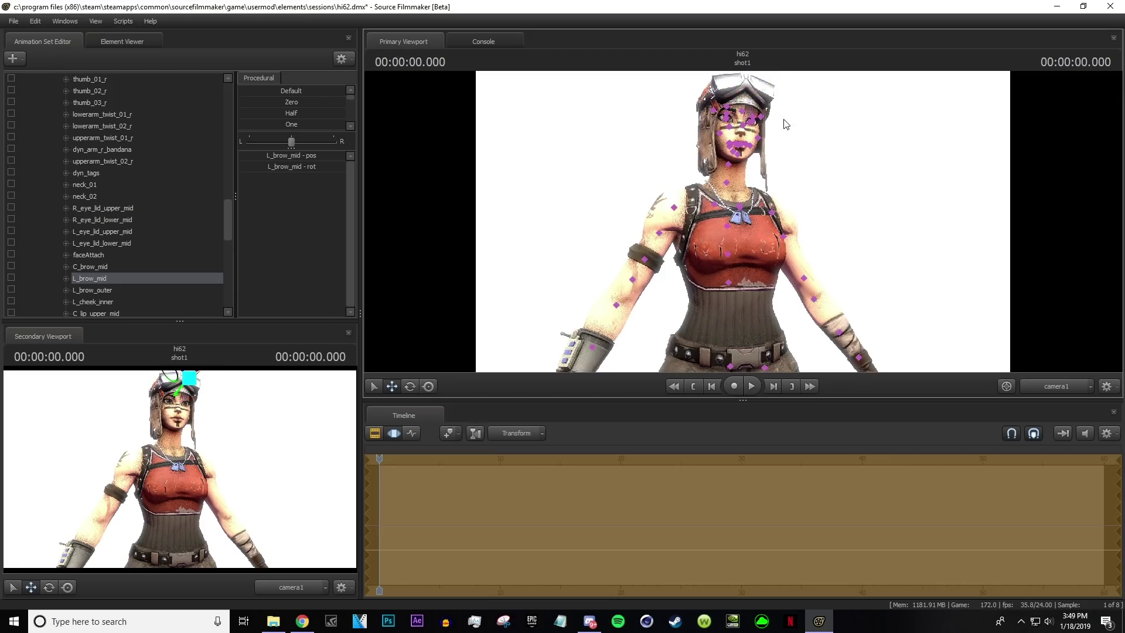
{"action": "key", "text": "ctrl+z"}
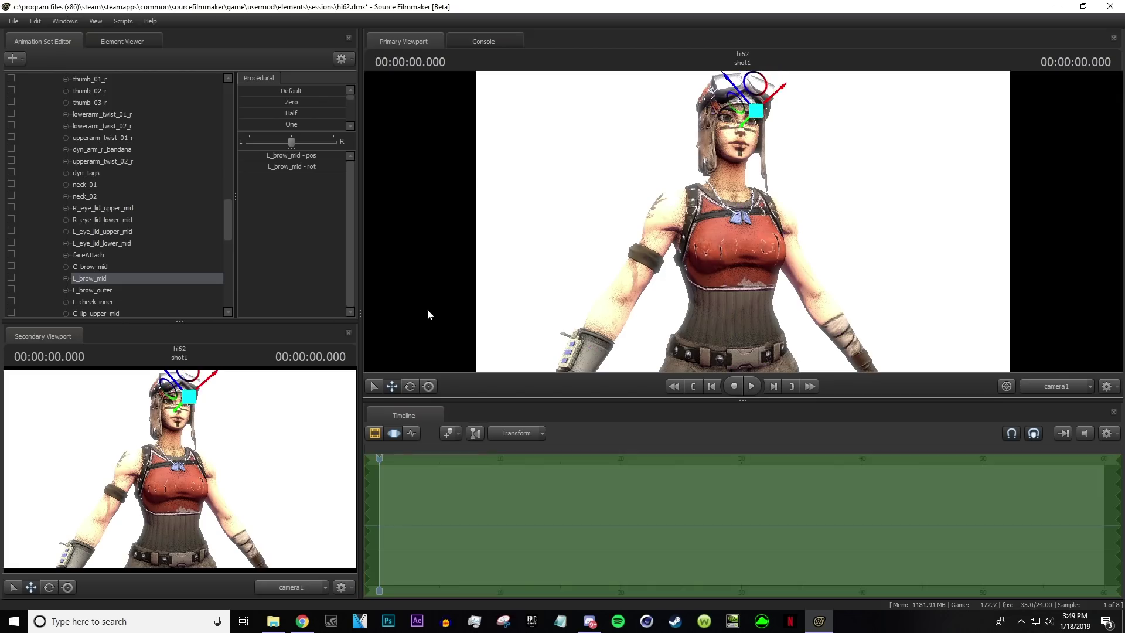
Tilt the raider's torso to one side by rotating the spine_03 bone with the Rotate tool
{"action": "left_click", "coordinate": [411, 386]}
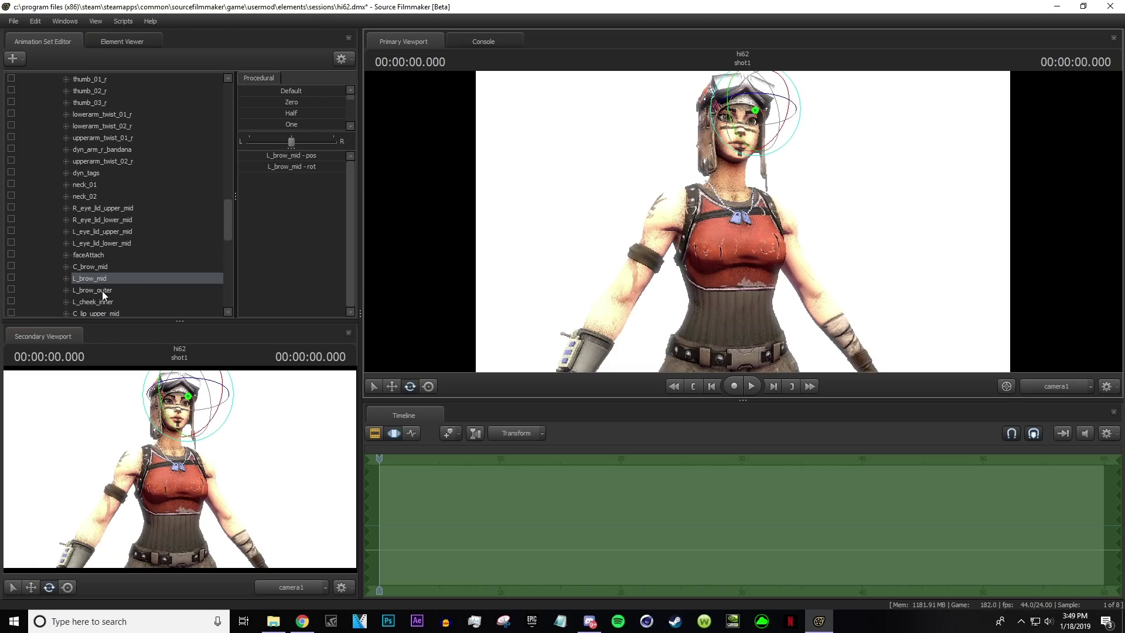
{"action": "scroll", "coordinate": [58, 191], "scroll_direction": "up", "scroll_amount": 15}
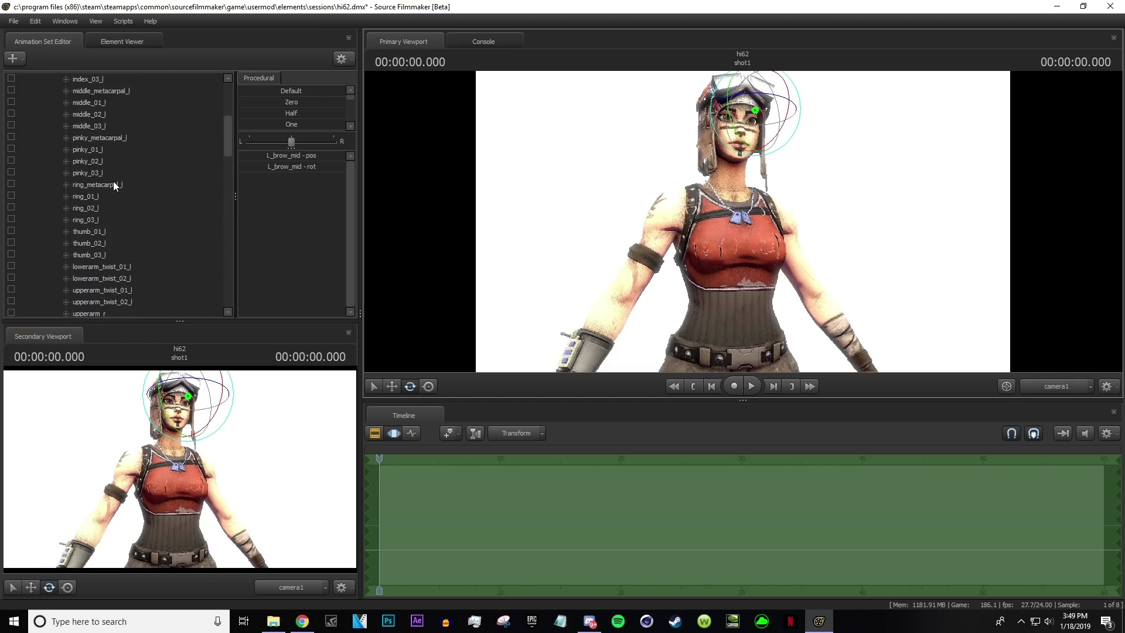
{"action": "scroll", "coordinate": [114, 180], "scroll_direction": "up", "scroll_amount": 5}
{"action": "left_click", "coordinate": [96, 153]}
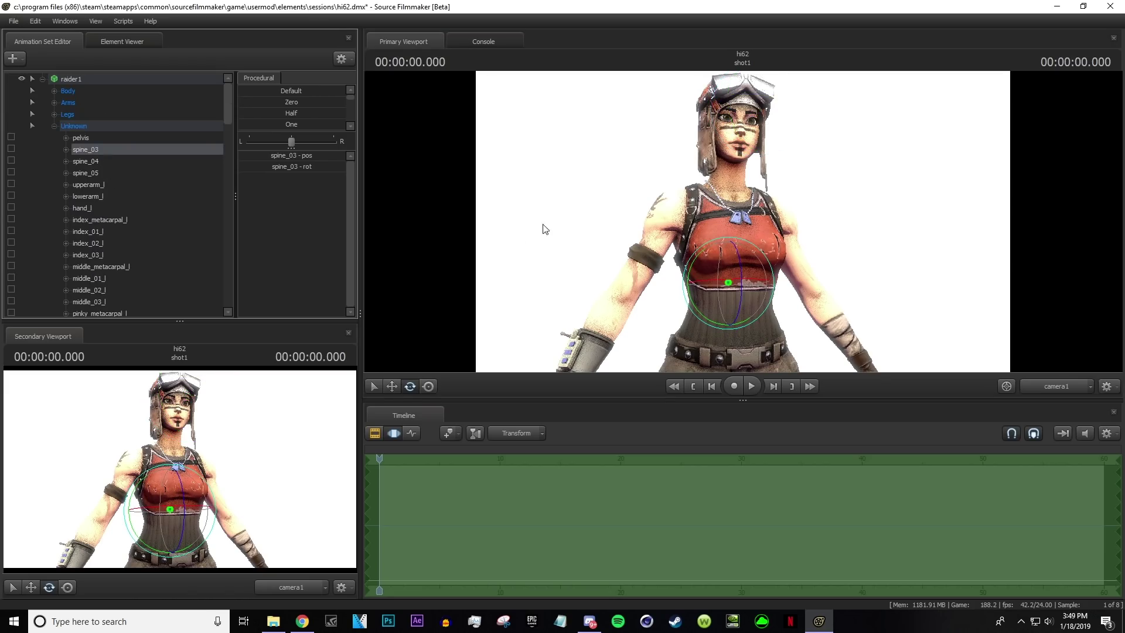
{"action": "left_click_drag", "start_coordinate": [687, 296], "coordinate": [692, 296]}
Refine the torso's lean and turn by rotating the upper spine bones, ending with spine_04
{"action": "left_click", "coordinate": [91, 164]}
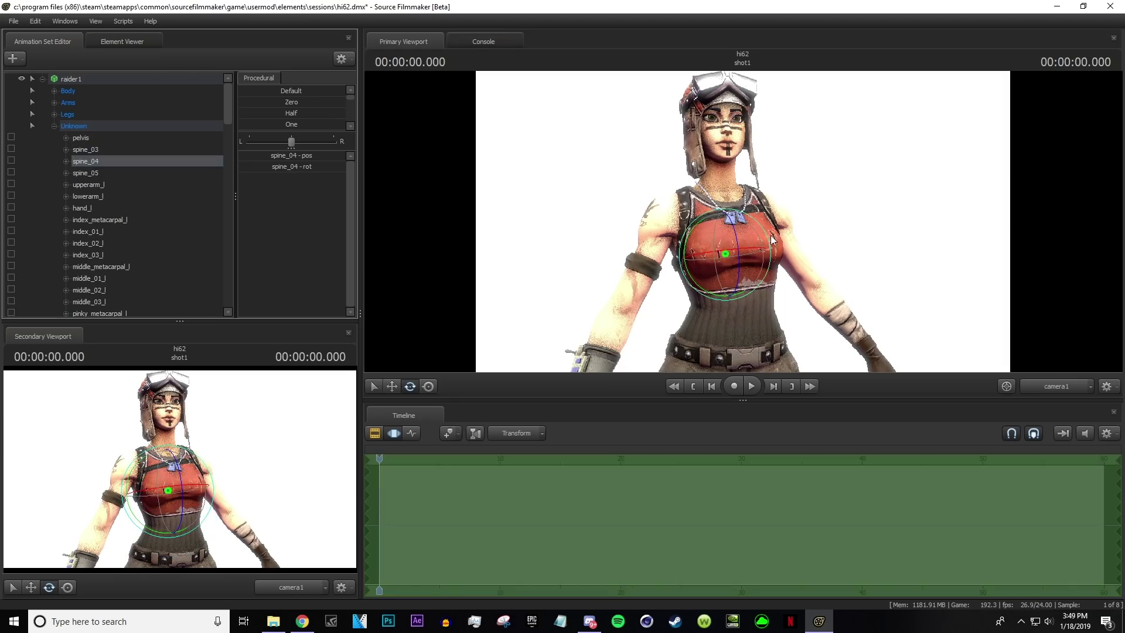
{"action": "left_click_drag", "start_coordinate": [695, 234], "coordinate": [686, 288]}
{"action": "key", "text": "Up"}
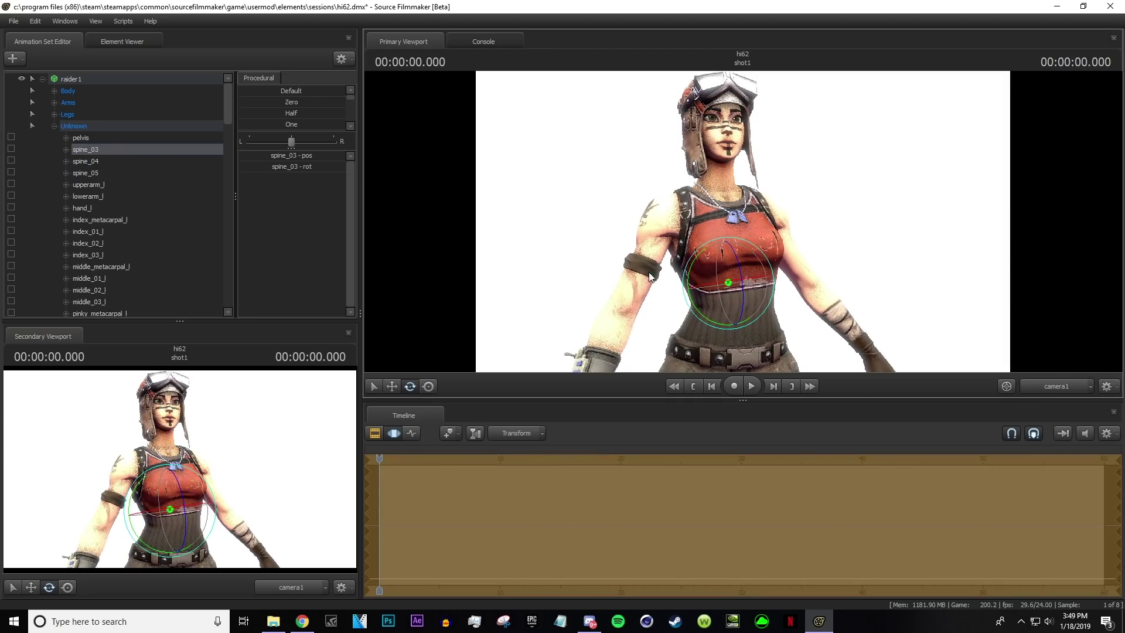
{"action": "key", "text": "Down"}
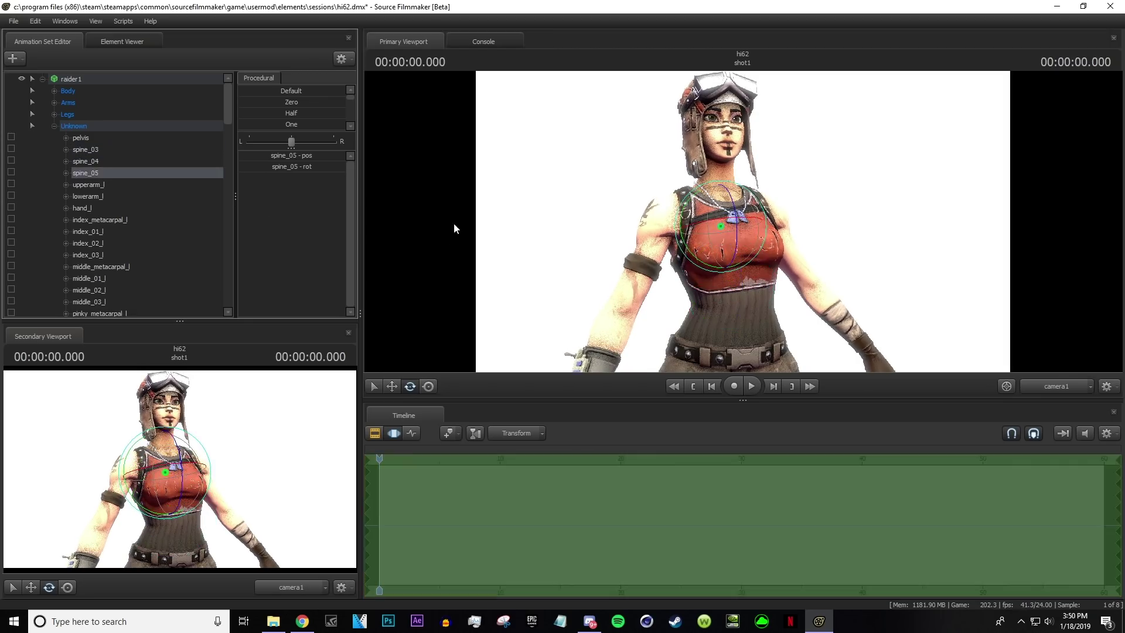
{"action": "left_click_drag", "start_coordinate": [586, 276], "coordinate": [593, 282]}
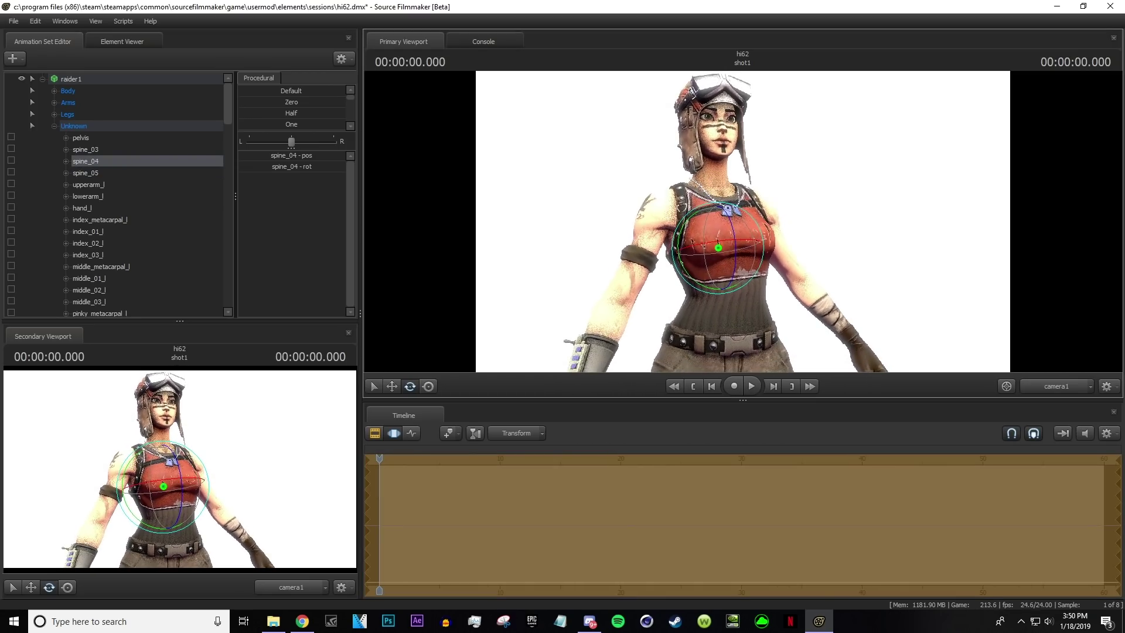
Show the bones in raider1's Arms group and select the right clavicle bone
{"action": "left_click", "coordinate": [54, 103]}
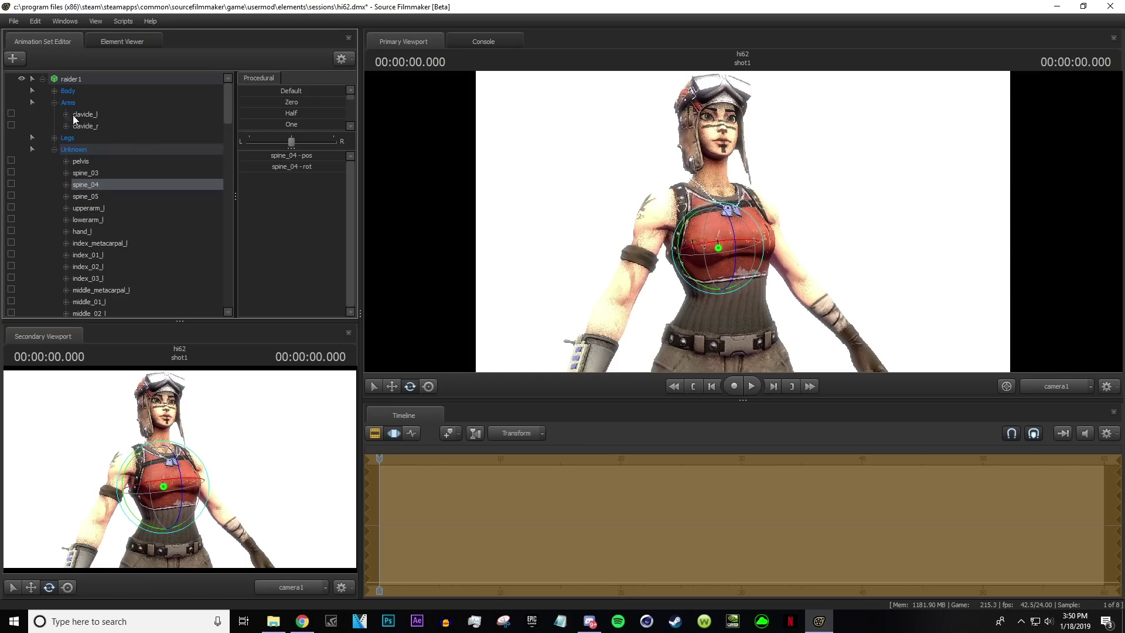
{"action": "left_click", "coordinate": [85, 125]}
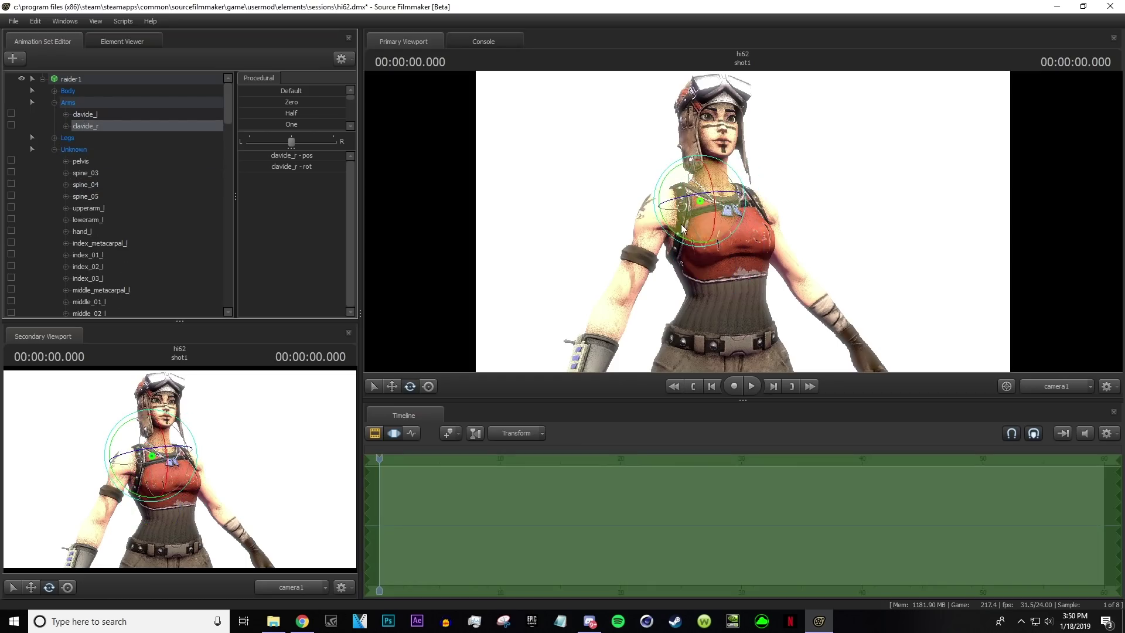
Try rotating the upperarm_l bone in the Unknown group, and undo the rotation
{"action": "scroll", "coordinate": [120, 255], "scroll_direction": "down", "scroll_amount": 1}
{"action": "left_click", "coordinate": [93, 173]}
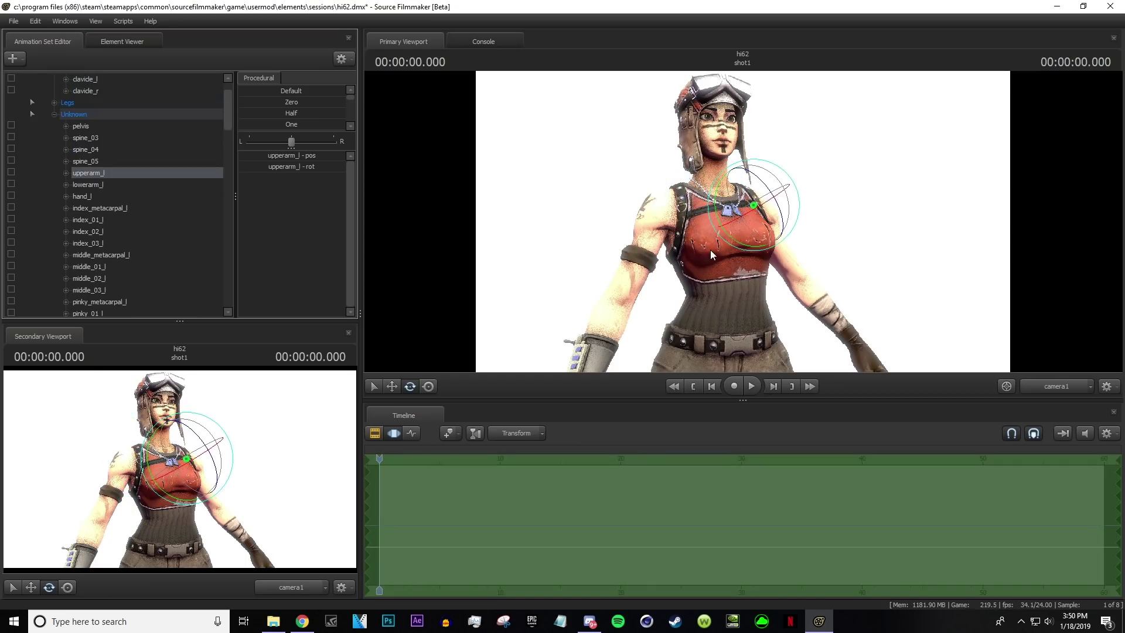
{"action": "left_click_drag", "start_coordinate": [733, 246], "coordinate": [753, 147]}
{"action": "key", "text": "ctrl+z"}
Try rotating the left clavicle bone while viewing through the Work Camera, undo it, and return to camera1
{"action": "left_click", "coordinate": [1037, 384]}
{"action": "key", "text": "w"}
{"action": "key", "text": "w"}
{"action": "mouse_move", "coordinate": [743, 221]}
{"action": "left_mouse_down"}
{"action": "mouse_move", "coordinate": [743, 249]}
{"action": "mouse_move", "coordinate": [743, 221]}
{"action": "left_mouse_up"}
{"action": "left_click", "coordinate": [108, 80]}
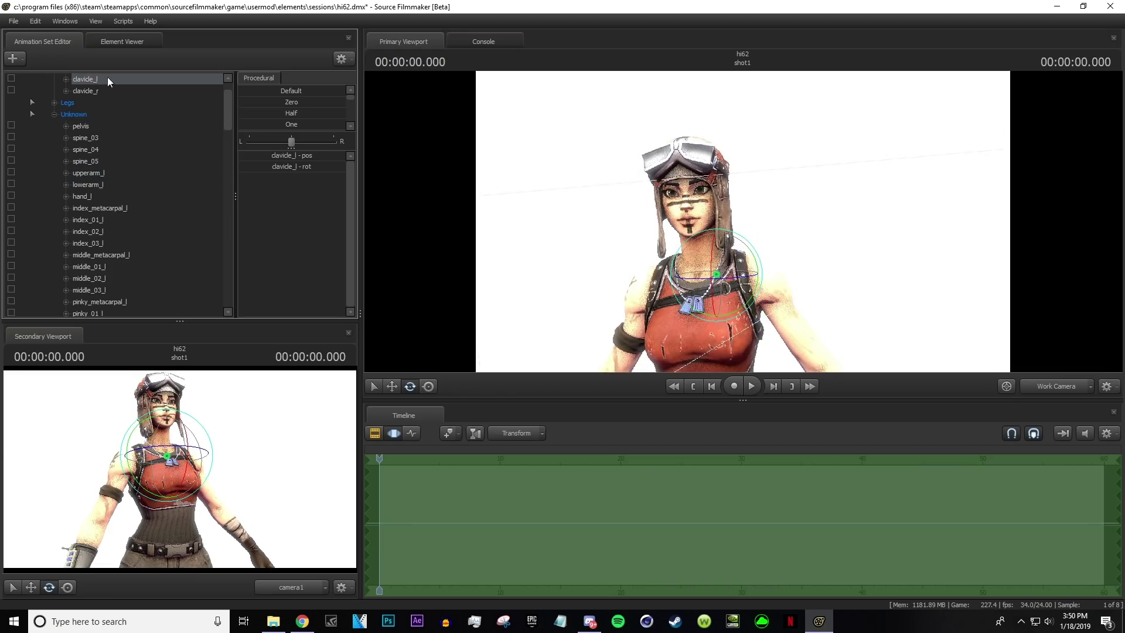
{"action": "left_click_drag", "start_coordinate": [673, 297], "coordinate": [666, 282]}
{"action": "key", "text": "ctrl+z"}
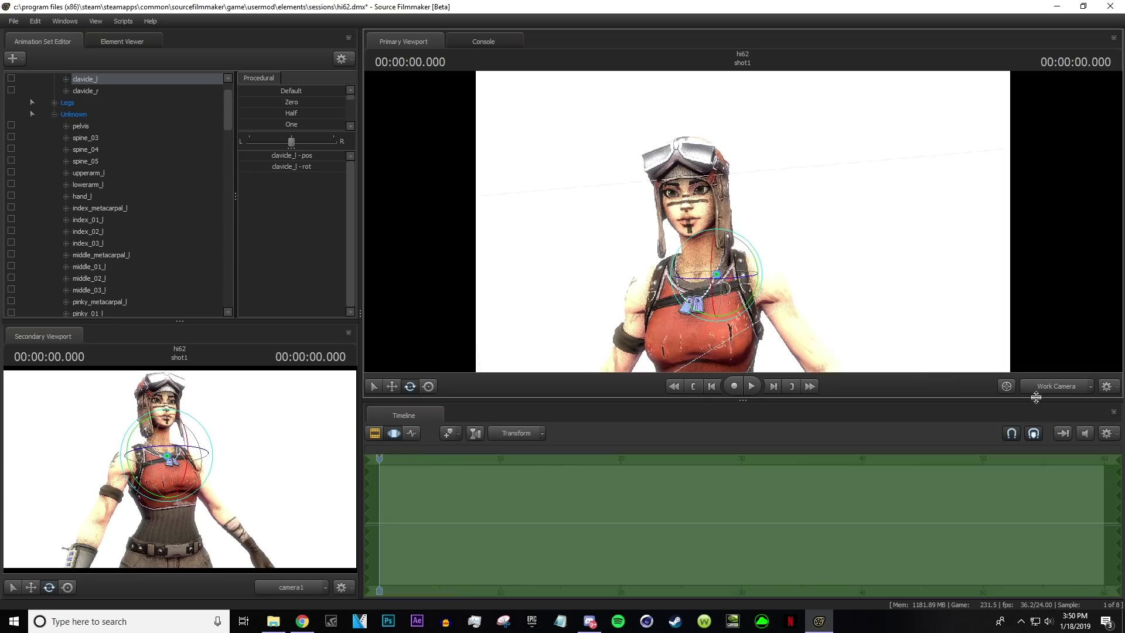
{"action": "left_click", "coordinate": [1066, 390]}
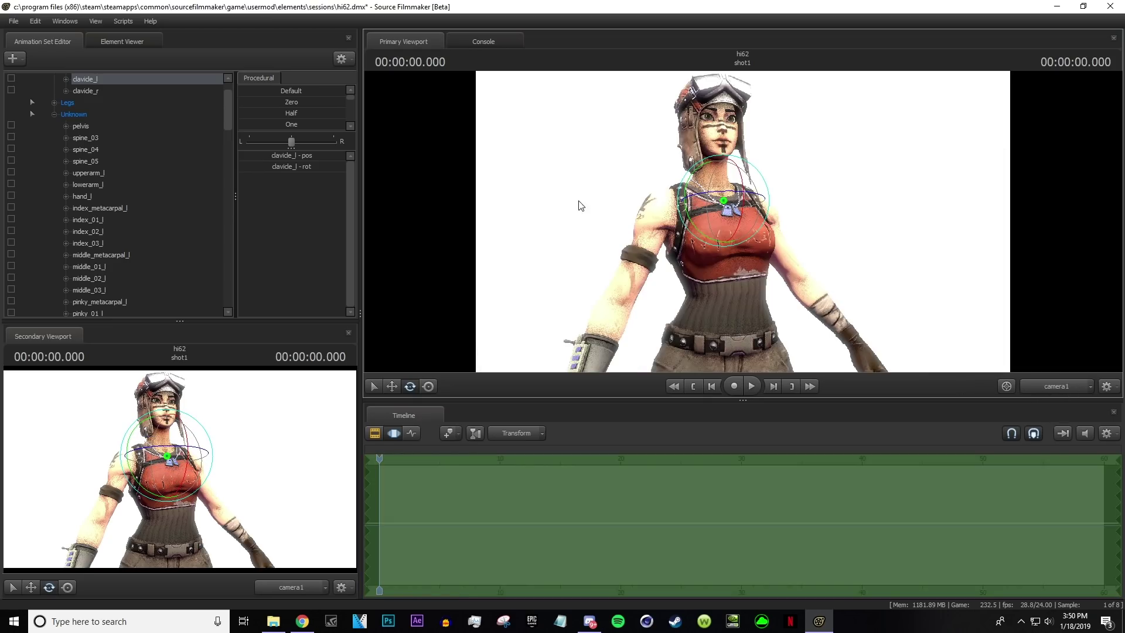
Lower the raider's right arm to her side by rotating the right clavicle, upperarm_r, lowerarm_r and hand_r bones
{"action": "left_click", "coordinate": [102, 92]}
{"action": "left_click_drag", "start_coordinate": [678, 243], "coordinate": [685, 246]}
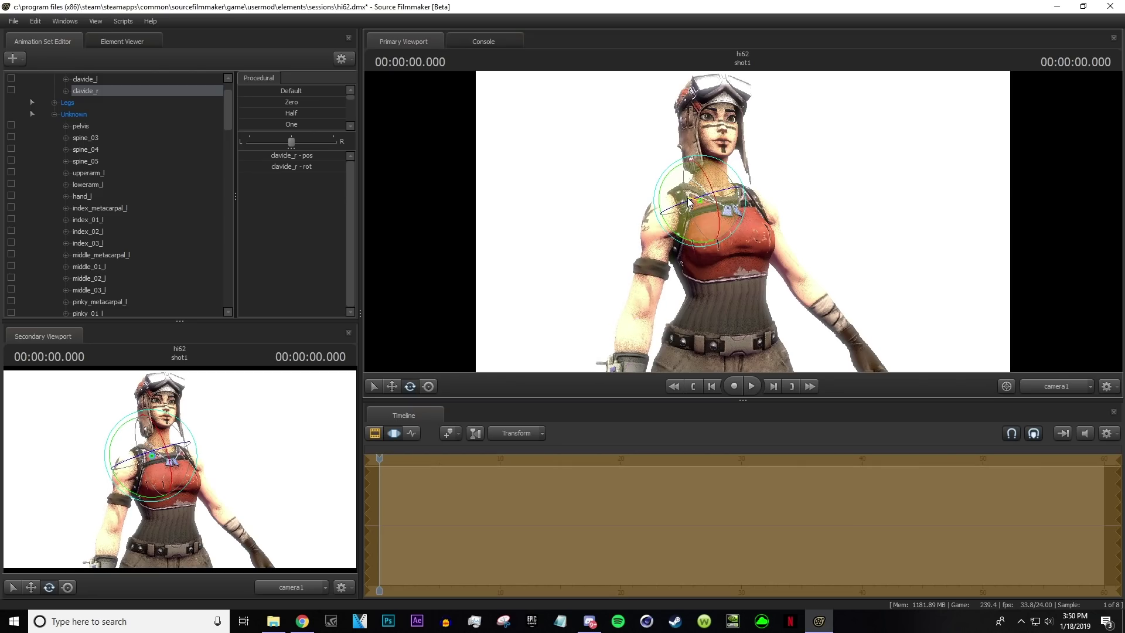
{"action": "scroll", "coordinate": [131, 234], "scroll_direction": "down", "scroll_amount": 6}
{"action": "left_click", "coordinate": [131, 266]}
{"action": "left_click_drag", "start_coordinate": [692, 227], "coordinate": [734, 240]}
{"action": "left_click", "coordinate": [88, 278]}
{"action": "left_click", "coordinate": [83, 290]}
Show the bones in raider1's Legs group and adjust the rotation of the thigh_r bone
{"action": "scroll", "coordinate": [112, 229], "scroll_direction": "up", "scroll_amount": 7}
{"action": "double_click", "coordinate": [70, 138]}
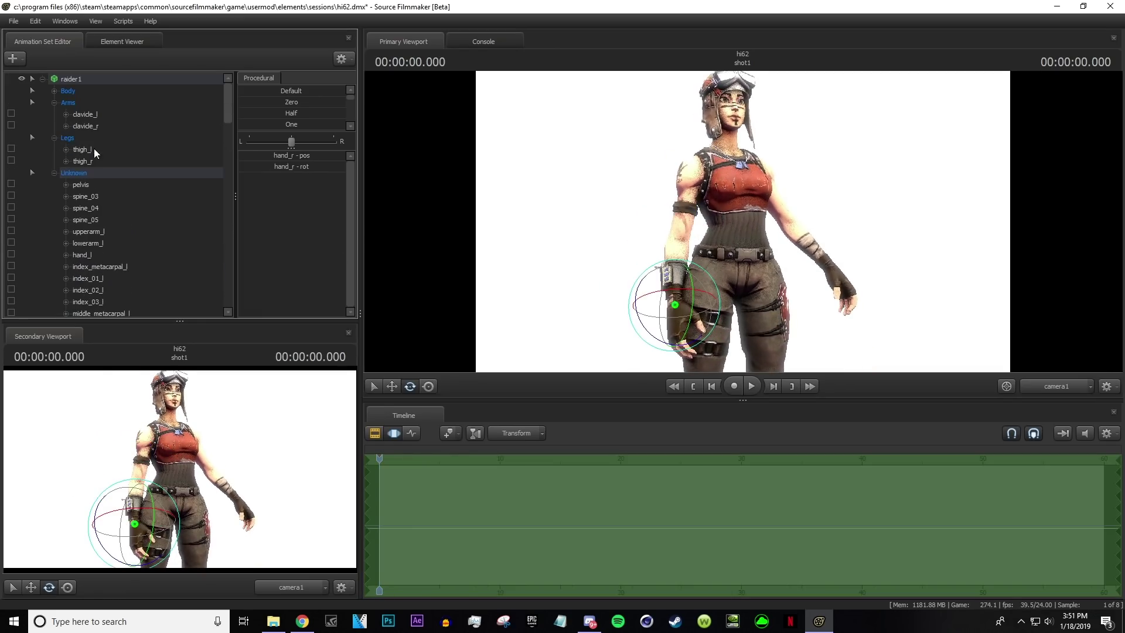
{"action": "left_click", "coordinate": [93, 148]}
{"action": "left_click", "coordinate": [88, 160]}
{"action": "mouse_move", "coordinate": [675, 297]}
{"action": "left_mouse_down"}
{"action": "mouse_move", "coordinate": [759, 291]}
{"action": "mouse_move", "coordinate": [739, 270]}
{"action": "left_mouse_up"}
{"action": "left_click", "coordinate": [81, 150]}
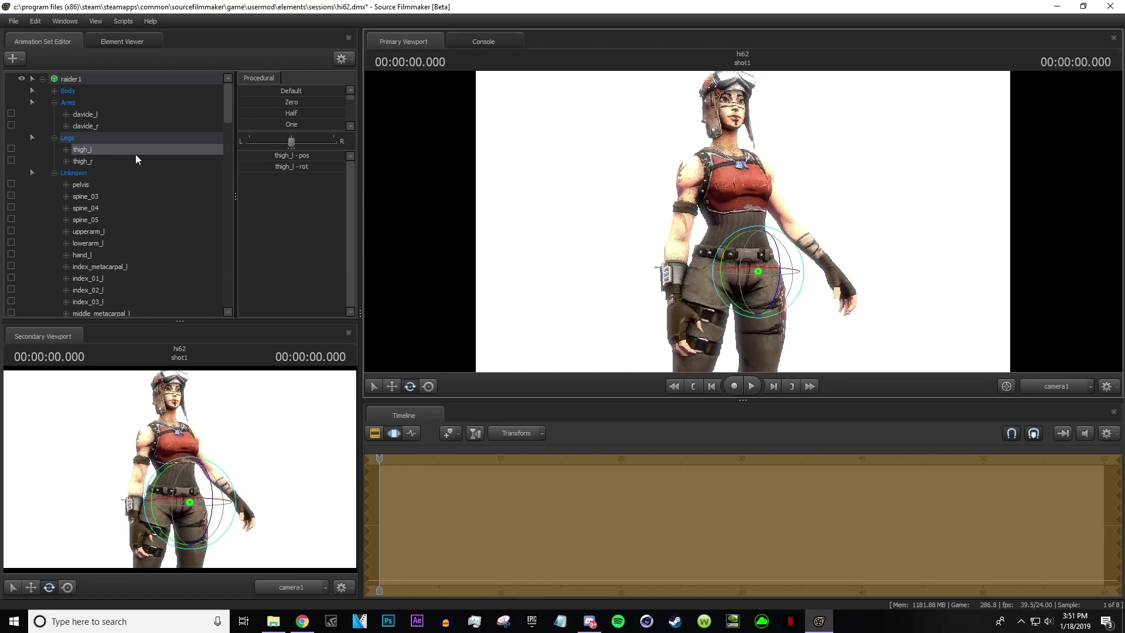
Fine-tune the raider's torso twist by rotating the spine_03 and spine_05 bones
{"action": "left_click", "coordinate": [54, 91]}
{"action": "left_click", "coordinate": [54, 91]}
{"action": "left_click", "coordinate": [85, 196]}
{"action": "mouse_move", "coordinate": [727, 201]}
{"action": "left_mouse_down"}
{"action": "mouse_move", "coordinate": [707, 205]}
{"action": "mouse_move", "coordinate": [716, 200]}
{"action": "left_mouse_up"}
{"action": "left_click", "coordinate": [146, 208]}
{"action": "left_click", "coordinate": [147, 220]}
{"action": "left_click_drag", "start_coordinate": [643, 164], "coordinate": [651, 160]}
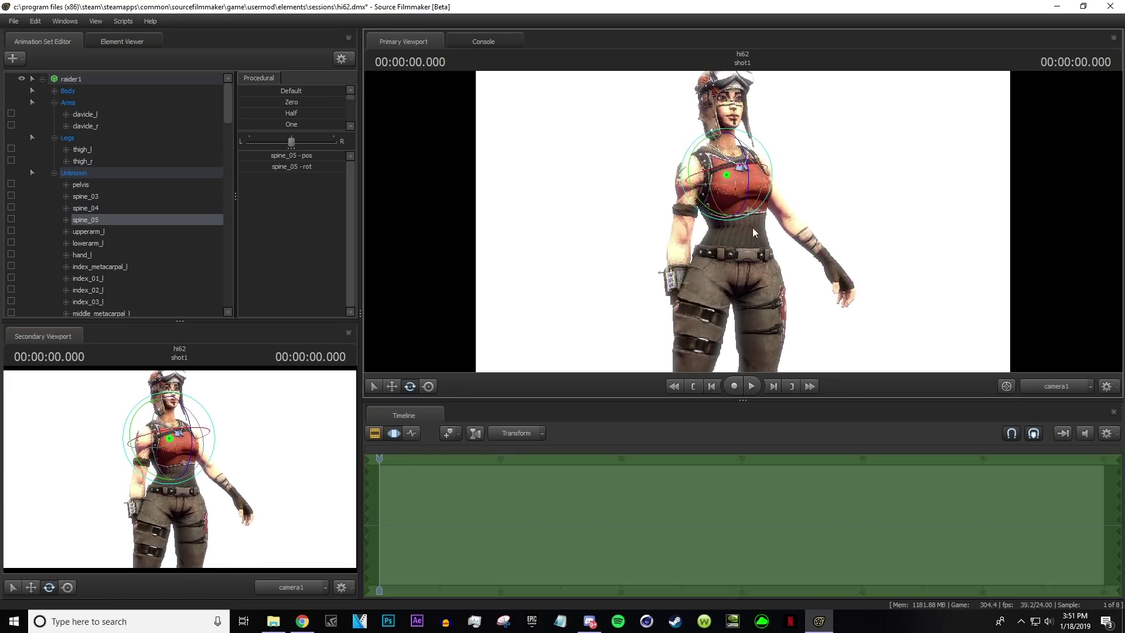
Rotate the upperarm_r and hand_r bones so the right hand rests in front of the thigh
{"action": "left_click", "coordinate": [105, 233]}
{"action": "scroll", "coordinate": [122, 214], "scroll_direction": "down", "scroll_amount": 9}
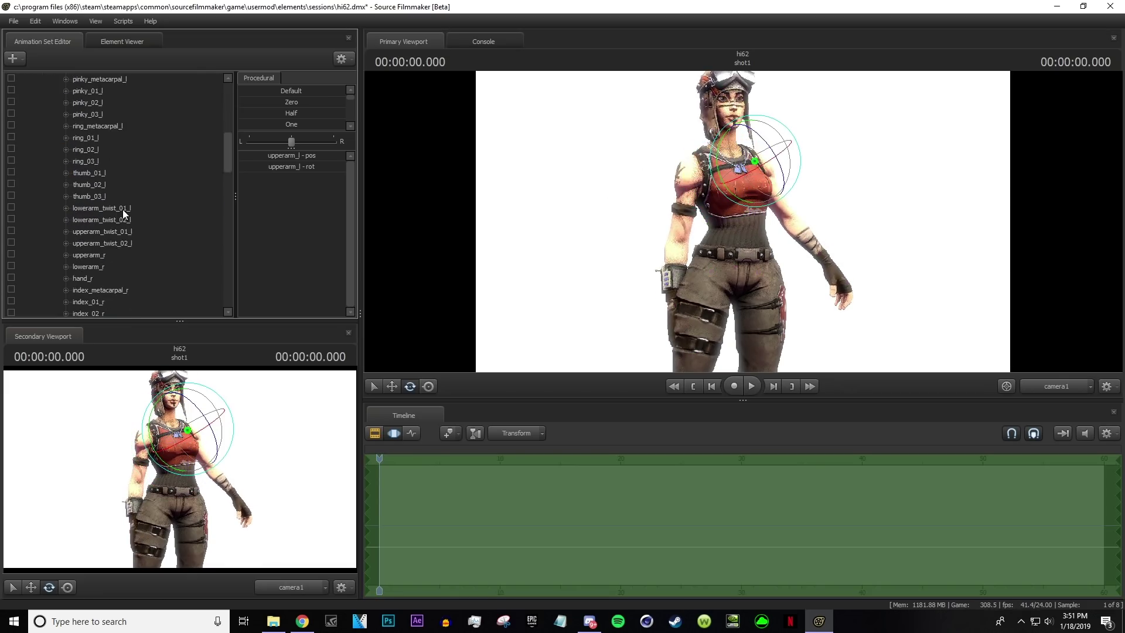
{"action": "left_click", "coordinate": [88, 220]}
{"action": "left_click_drag", "start_coordinate": [672, 188], "coordinate": [667, 179]}
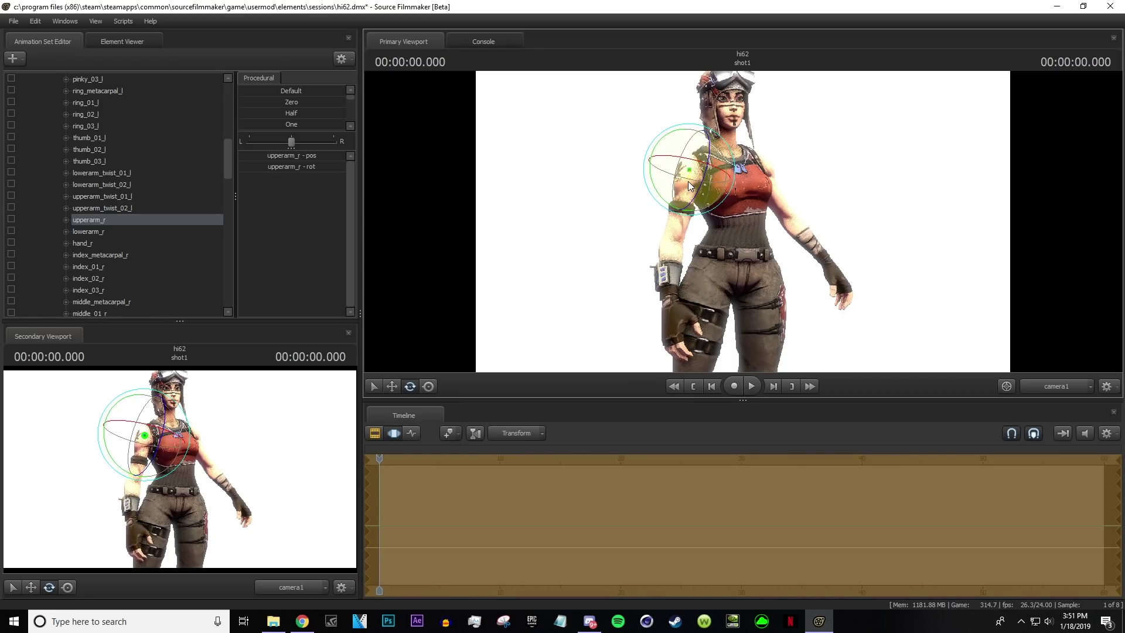
{"action": "left_click", "coordinate": [126, 245]}
{"action": "left_click_drag", "start_coordinate": [711, 300], "coordinate": [677, 314]}
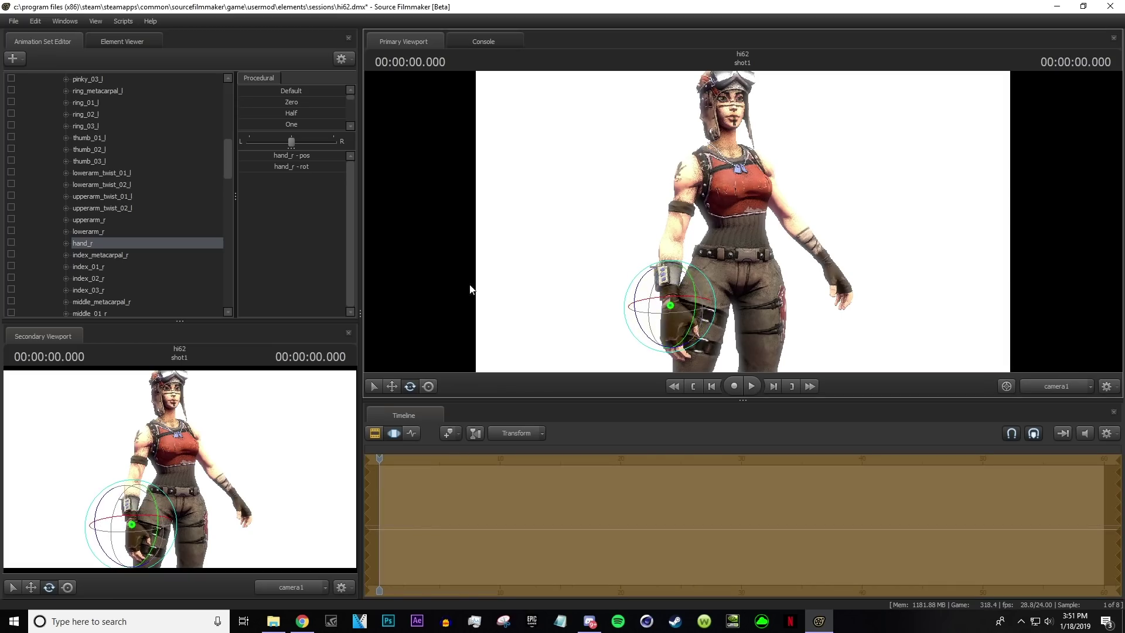
Readjust the upperarm_r rotation slightly and move camera1 closer to the raider
{"action": "left_click", "coordinate": [89, 220]}
{"action": "mouse_move", "coordinate": [689, 171]}
{"action": "left_mouse_down"}
{"action": "mouse_move", "coordinate": [703, 187]}
{"action": "mouse_move", "coordinate": [681, 184]}
{"action": "left_mouse_up"}
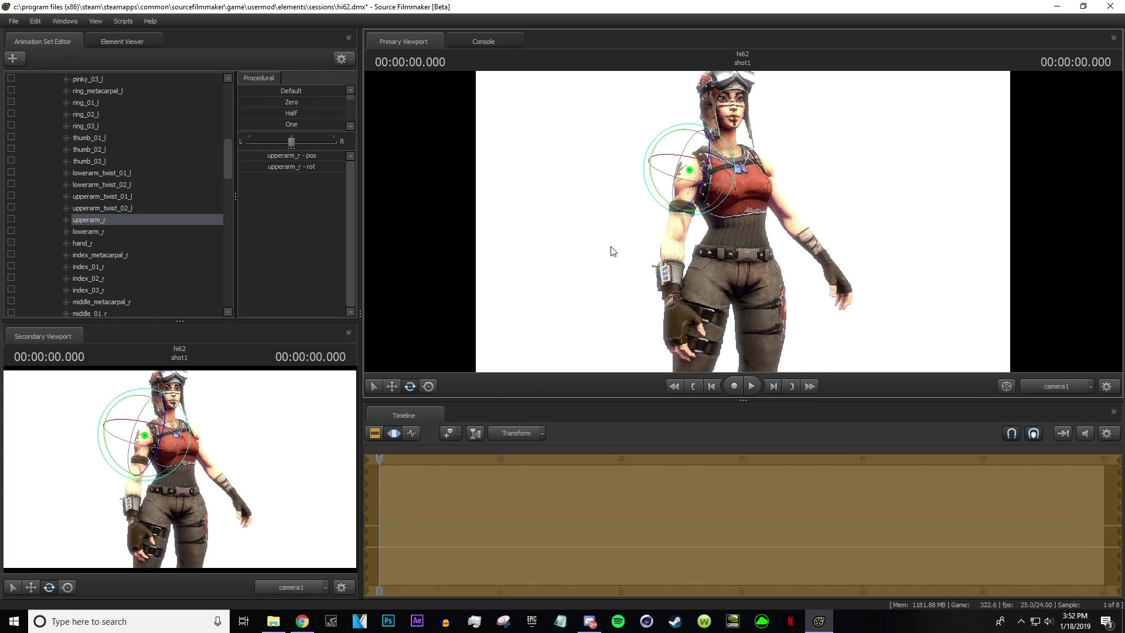
{"action": "key", "text": "w"}
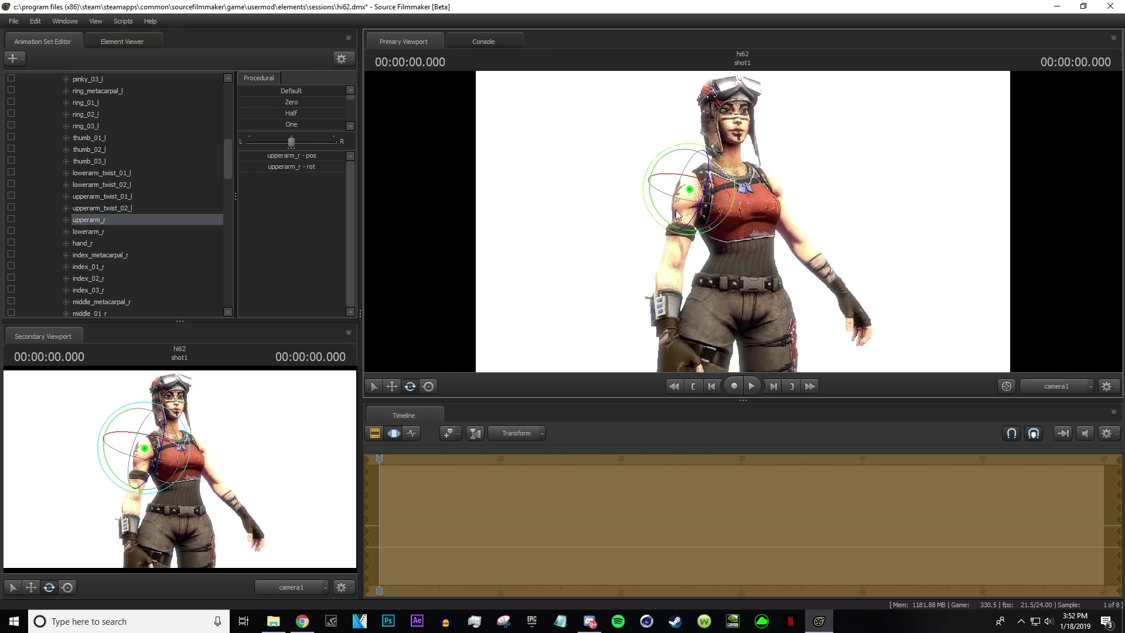
Bend the raider's left elbow by rotating the lowerarm_l bone so the forearm is raised beside the waist
{"action": "scroll", "coordinate": [117, 147], "scroll_direction": "up", "scroll_amount": 7}
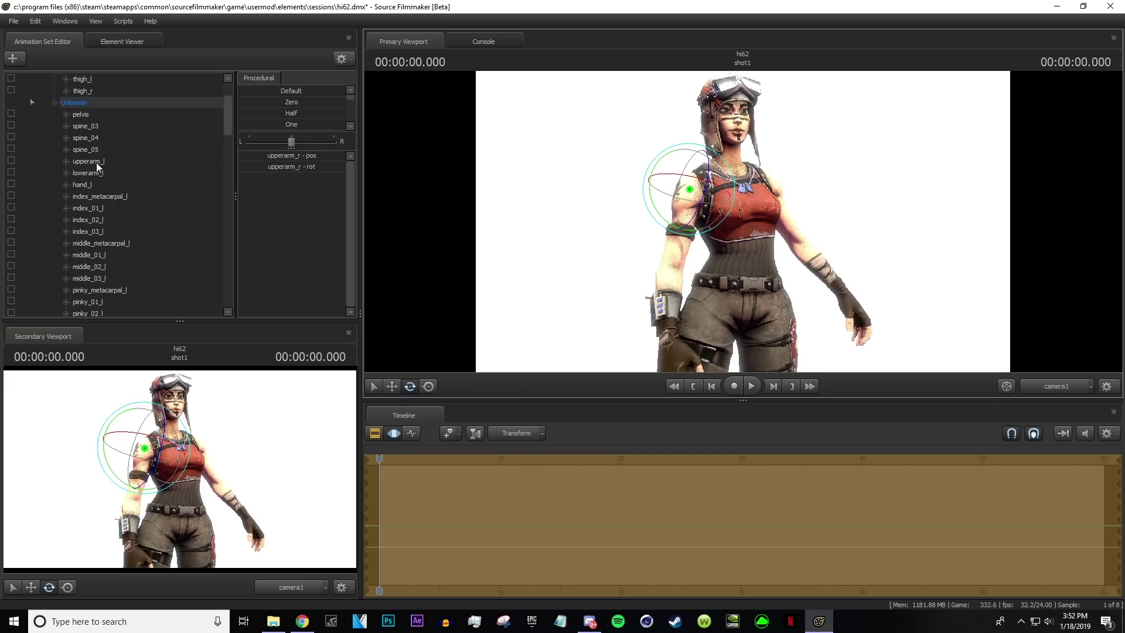
{"action": "left_click", "coordinate": [88, 173]}
{"action": "left_click_drag", "start_coordinate": [808, 259], "coordinate": [834, 261]}
{"action": "left_click", "coordinate": [89, 161]}
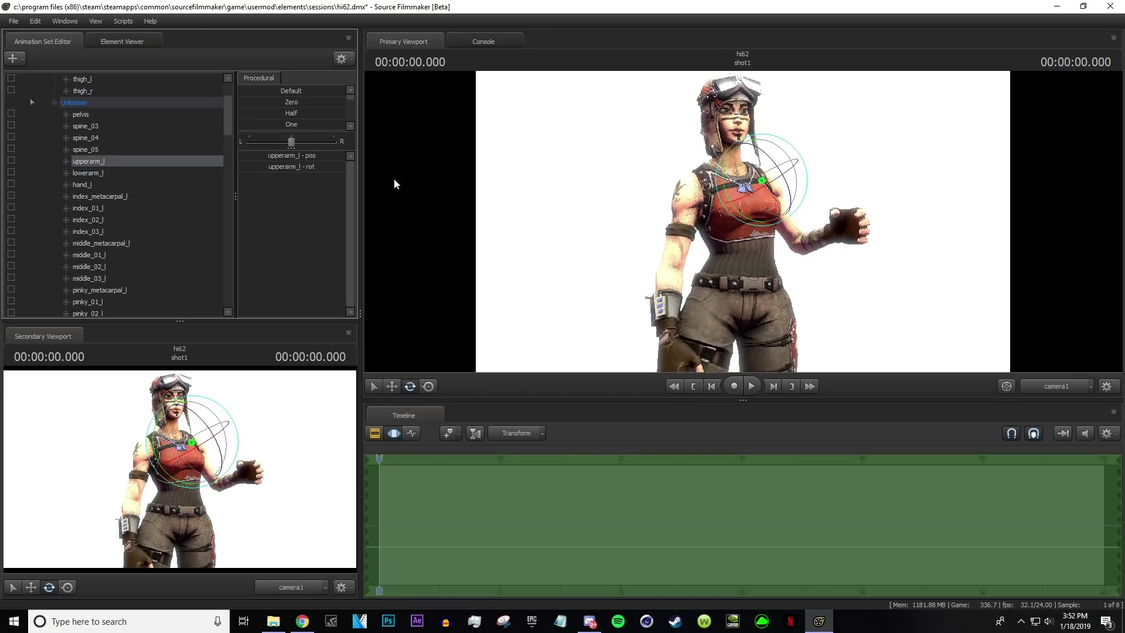
{"action": "left_click", "coordinate": [795, 196]}
Try rotating the right clavicle bone to swing the right arm outward, and undo the rotation
{"action": "scroll", "coordinate": [169, 134], "scroll_direction": "up", "scroll_amount": 2}
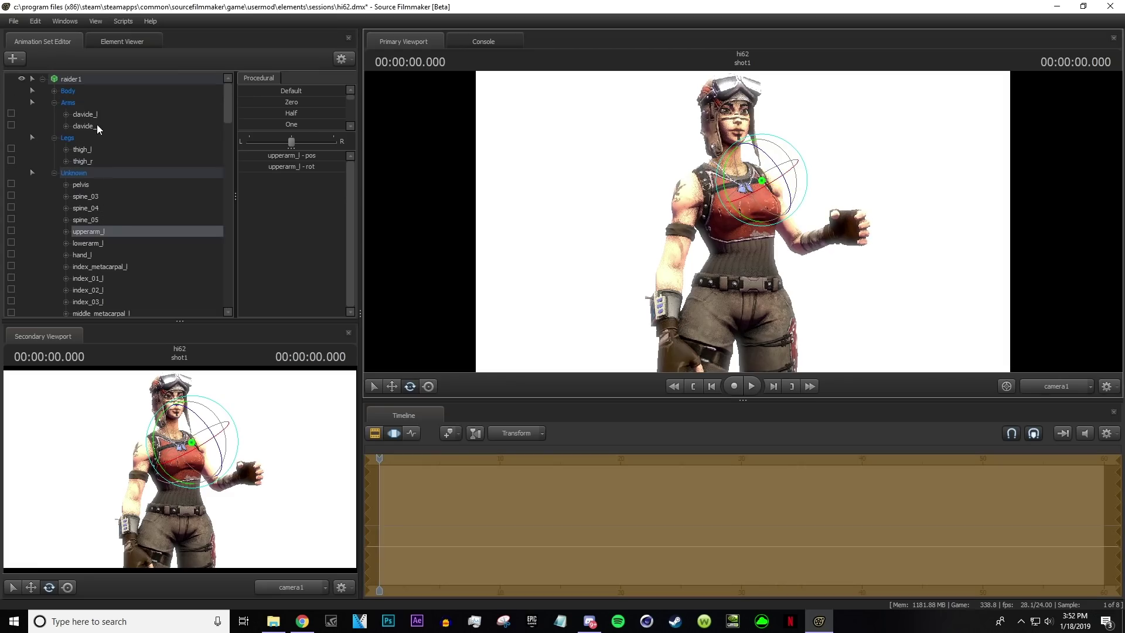
{"action": "left_click", "coordinate": [96, 125]}
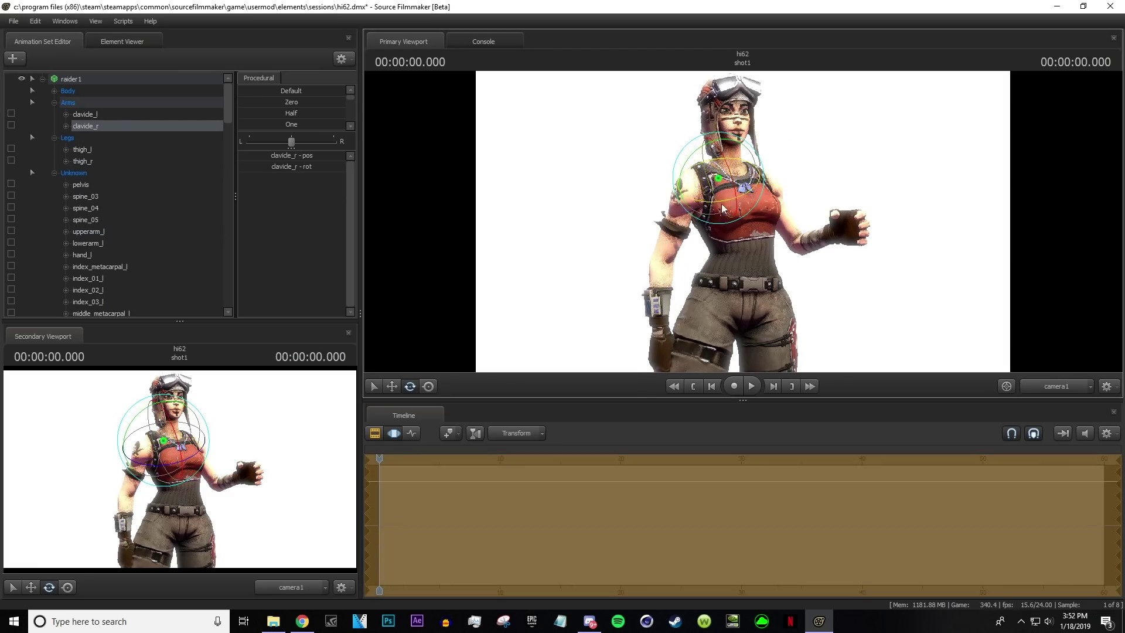
{"action": "left_click", "coordinate": [89, 114]}
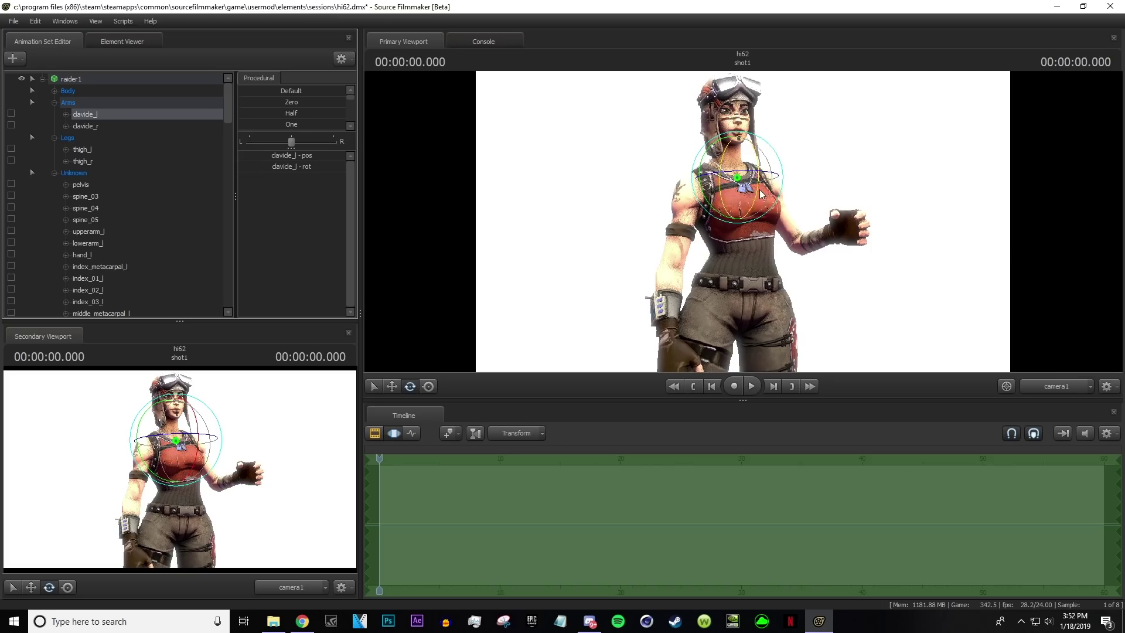
{"action": "left_click", "coordinate": [35, 21]}
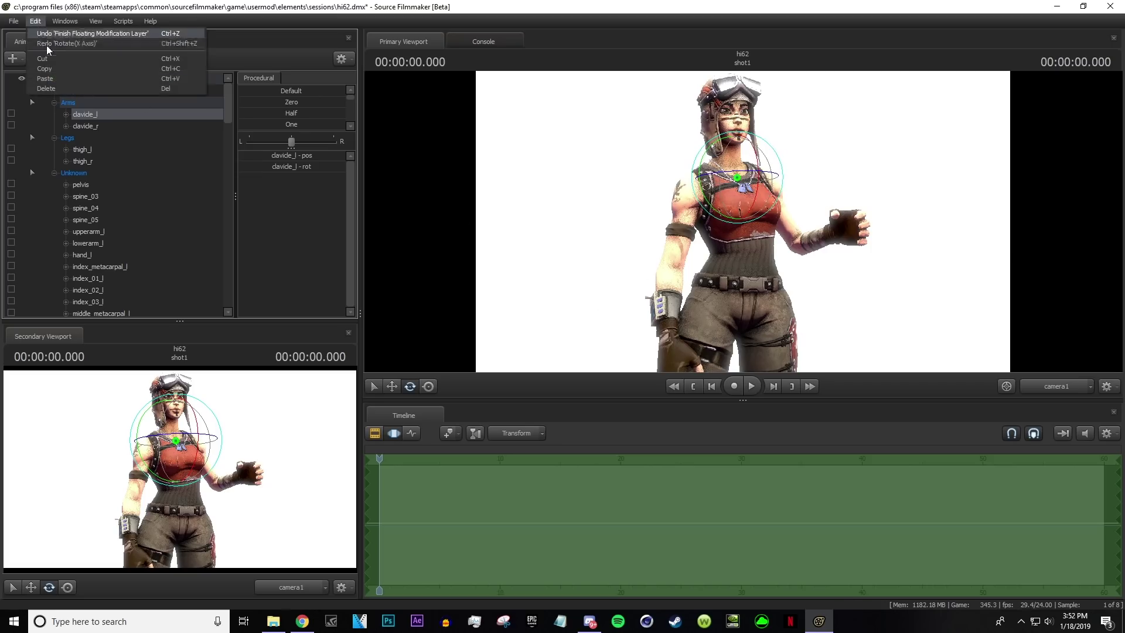
{"action": "left_click", "coordinate": [619, 169]}
Bring the raider's left arm closer to her body and turn the hand upward by rotating upperarm_l and hand_l
{"action": "left_click_drag", "start_coordinate": [761, 186], "coordinate": [782, 155]}
{"action": "left_click", "coordinate": [88, 231]}
{"action": "left_click", "coordinate": [82, 255]}
{"action": "left_click_drag", "start_coordinate": [820, 296], "coordinate": [774, 257]}
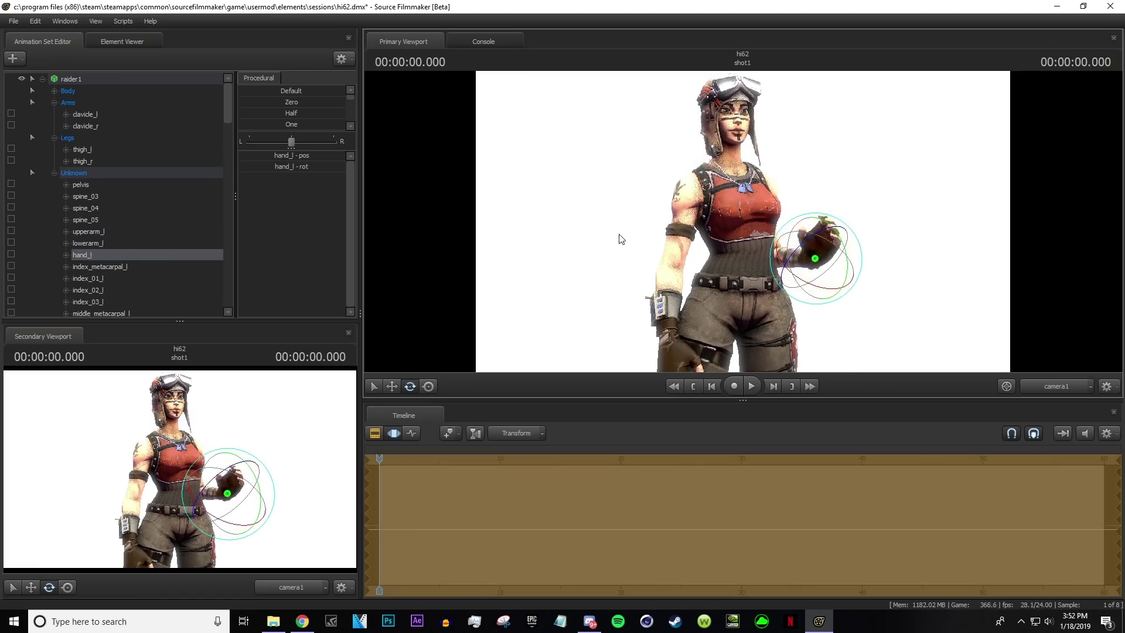
{"action": "key", "text": "ctrl+z"}
{"action": "key", "text": "ctrl+z"}
Turn and tilt the raider's head by rotating the neck_01 and neck_02 bones
{"action": "left_click", "coordinate": [69, 92]}
{"action": "scroll", "coordinate": [73, 199], "scroll_direction": "down", "scroll_amount": 15}
{"action": "scroll", "coordinate": [88, 188], "scroll_direction": "up", "scroll_amount": 10}
{"action": "scroll", "coordinate": [101, 175], "scroll_direction": "down", "scroll_amount": 6}
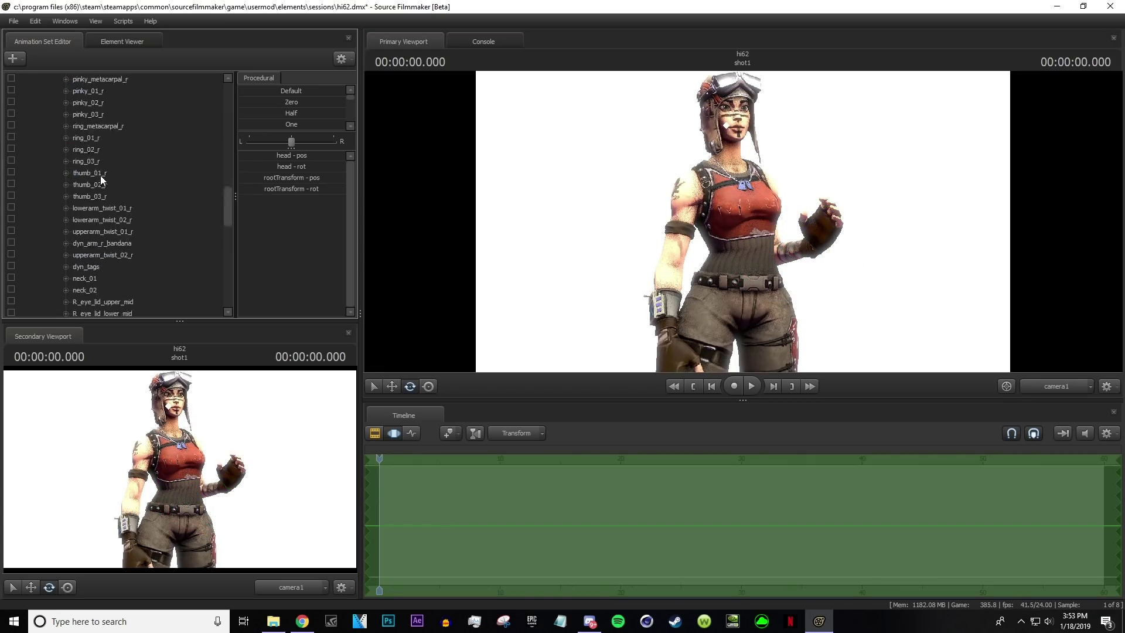
{"action": "scroll", "coordinate": [100, 175], "scroll_direction": "down", "scroll_amount": 4}
{"action": "left_click", "coordinate": [85, 208]}
{"action": "left_click_drag", "start_coordinate": [750, 187], "coordinate": [688, 170]}
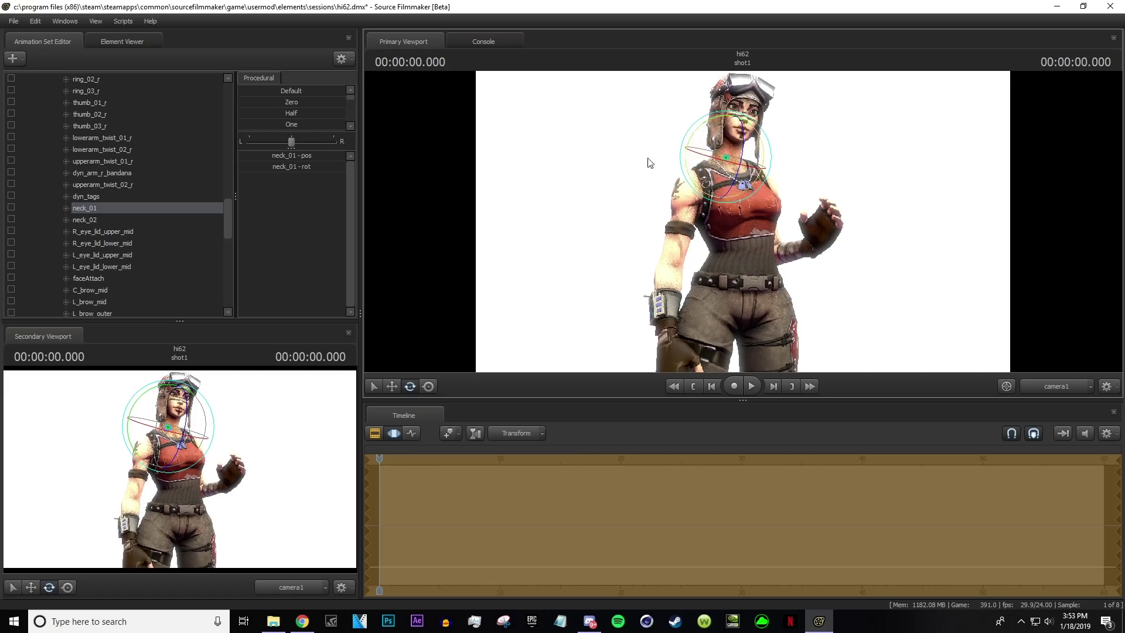
{"action": "left_click", "coordinate": [71, 219]}
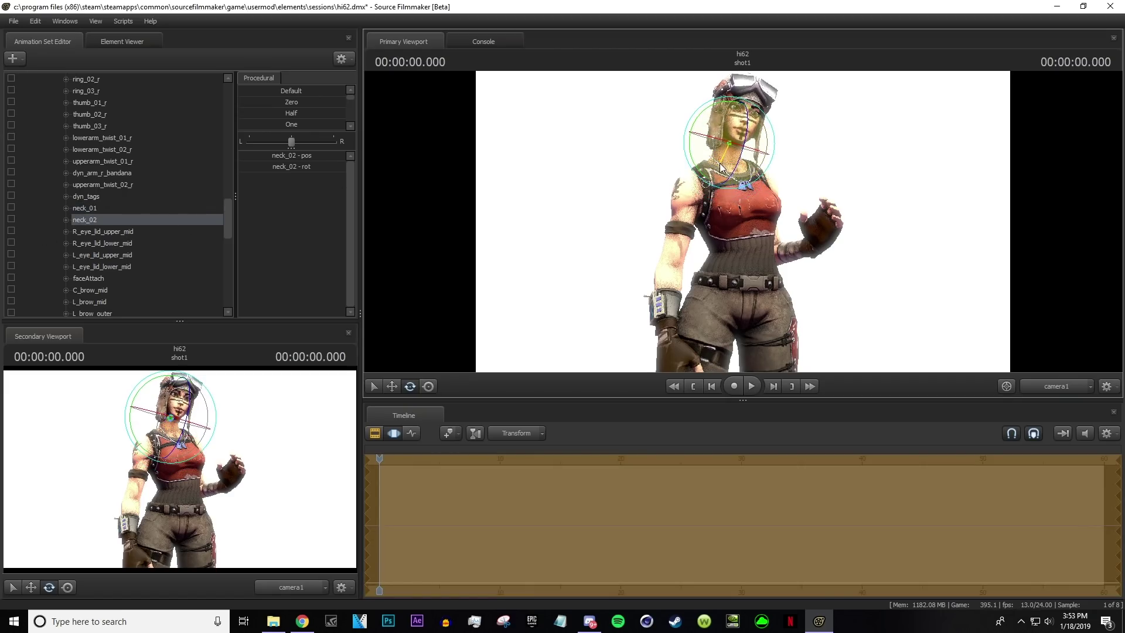
{"action": "scroll", "coordinate": [100, 198], "scroll_direction": "up", "scroll_amount": 15}
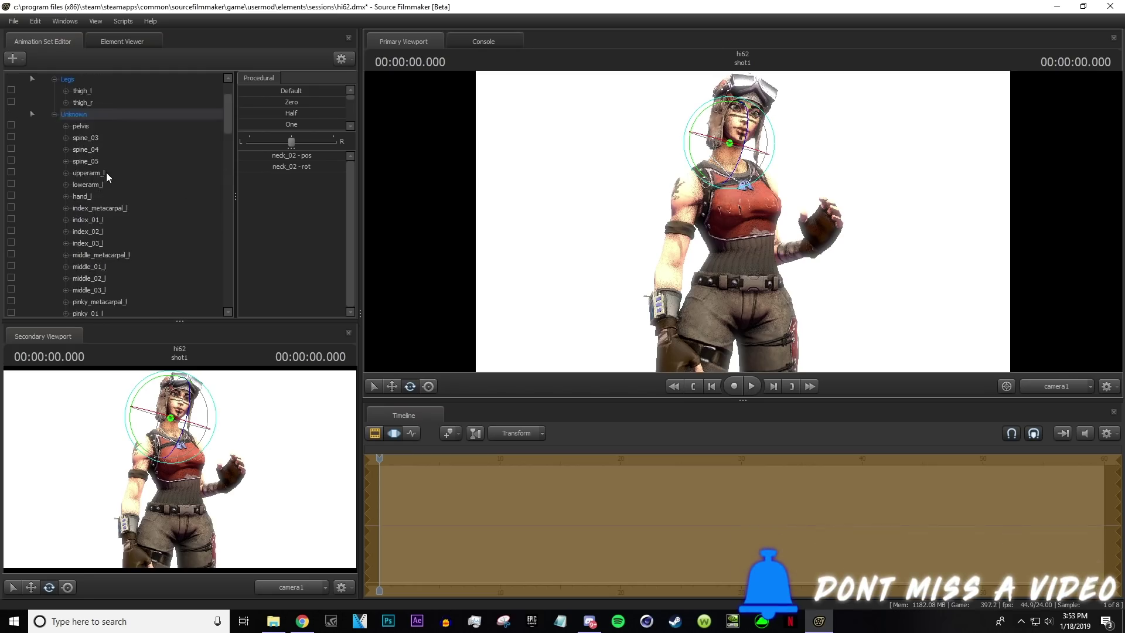
Check the raider's head pose by selecting the head bone and the neck_02 bone in turn
{"action": "left_click", "coordinate": [736, 125]}
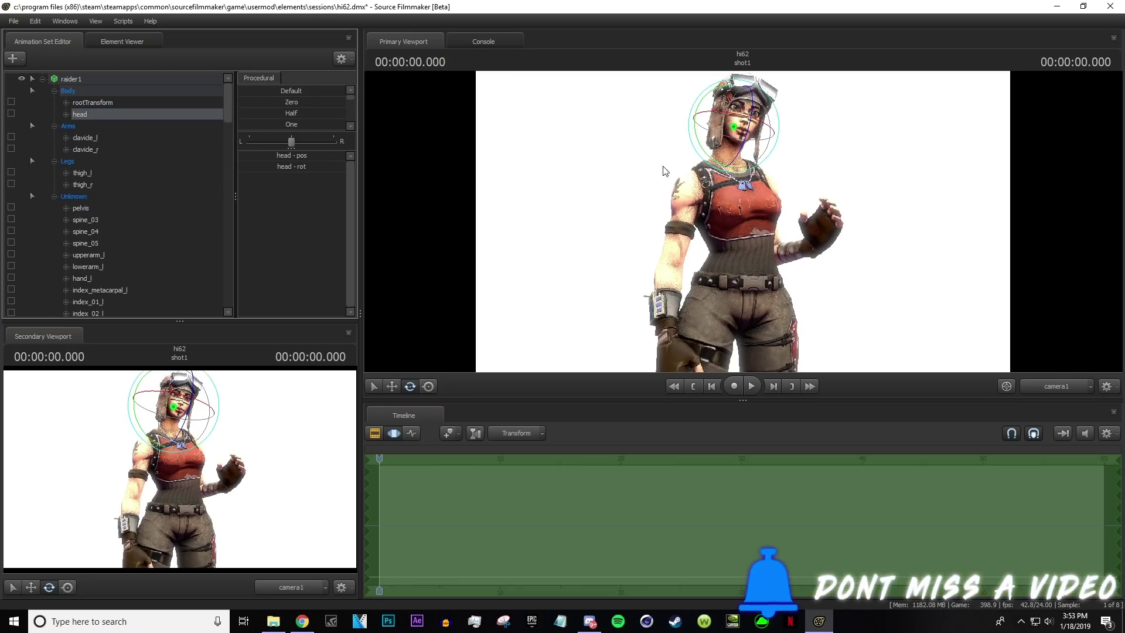
{"action": "left_click_drag", "start_coordinate": [737, 125], "coordinate": [727, 129]}
{"action": "scroll", "coordinate": [87, 189], "scroll_direction": "down", "scroll_amount": 16}
{"action": "scroll", "coordinate": [86, 189], "scroll_direction": "up", "scroll_amount": 6}
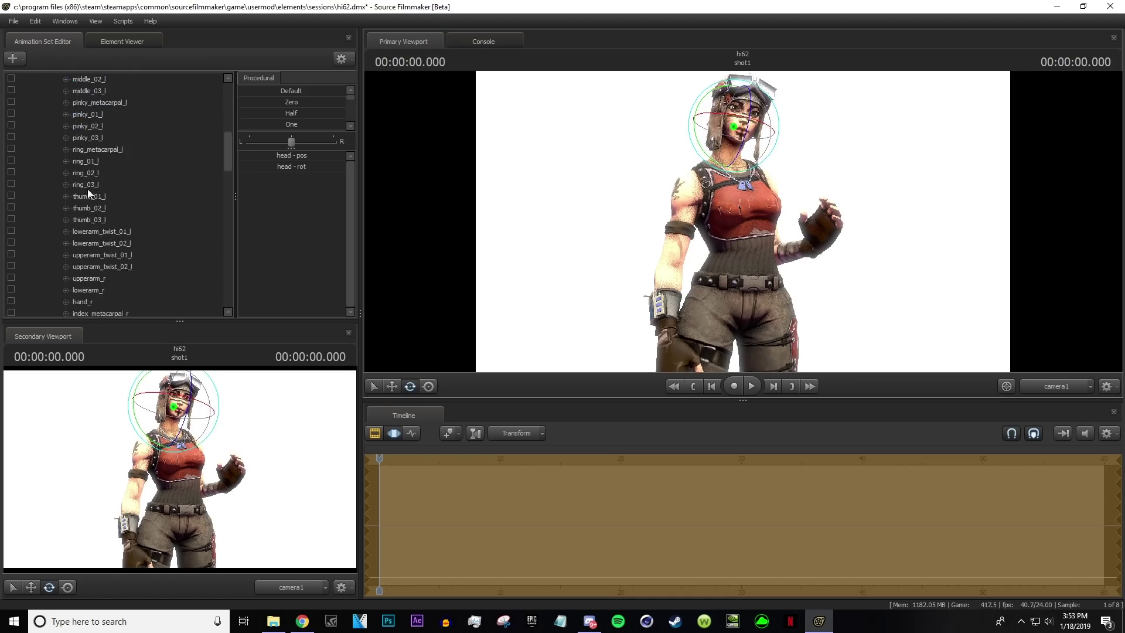
{"action": "scroll", "coordinate": [87, 189], "scroll_direction": "down", "scroll_amount": 20}
{"action": "left_click", "coordinate": [87, 243]}
{"action": "scroll", "coordinate": [88, 217], "scroll_direction": "up", "scroll_amount": 8}
{"action": "left_click", "coordinate": [88, 161]}
{"action": "scroll", "coordinate": [93, 216], "scroll_direction": "up", "scroll_amount": 20}
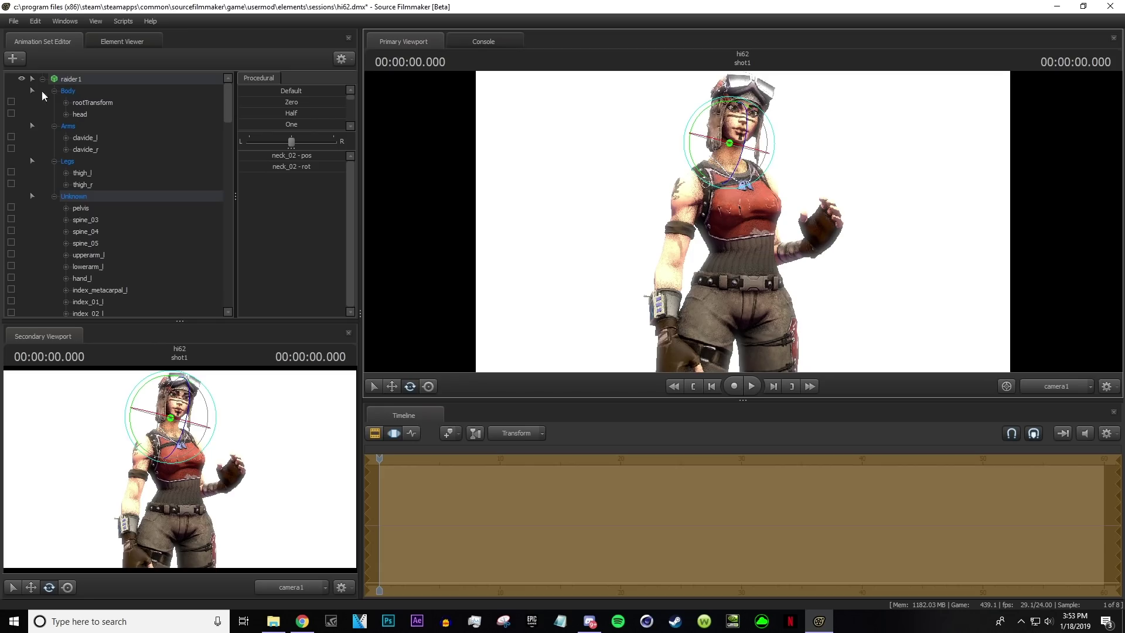
Collapse the raider1 animation set and start adding a new model, listing all usermod models under MDL Files
{"action": "left_click", "coordinate": [48, 78]}
{"action": "left_click", "coordinate": [12, 58]}
{"action": "left_click", "coordinate": [48, 92]}
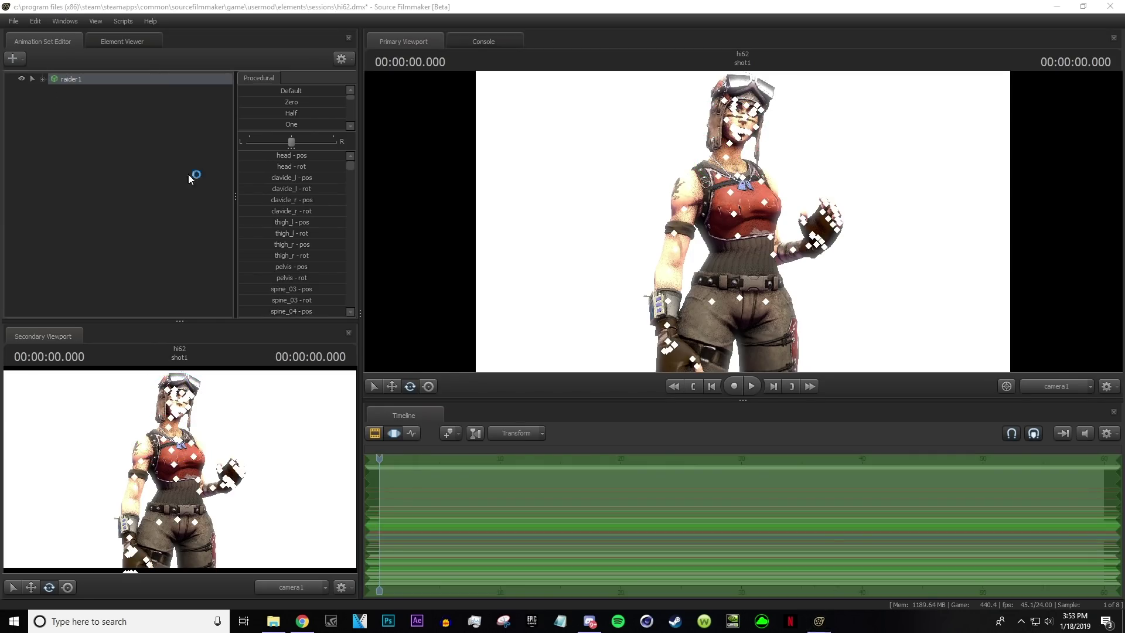
{"action": "scroll", "coordinate": [96, 155], "scroll_direction": "up", "scroll_amount": 5}
{"action": "scroll", "coordinate": [93, 167], "scroll_direction": "down", "scroll_amount": 3}
{"action": "scroll", "coordinate": [91, 181], "scroll_direction": "up", "scroll_amount": 5}
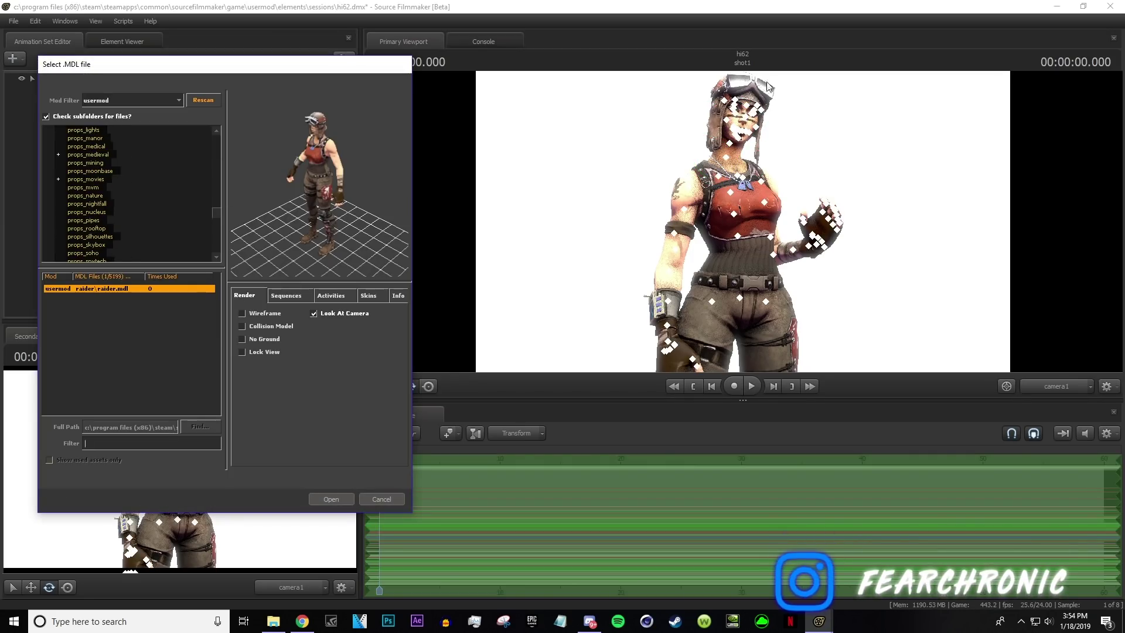
{"action": "scroll", "coordinate": [106, 145], "scroll_direction": "up", "scroll_amount": 12}
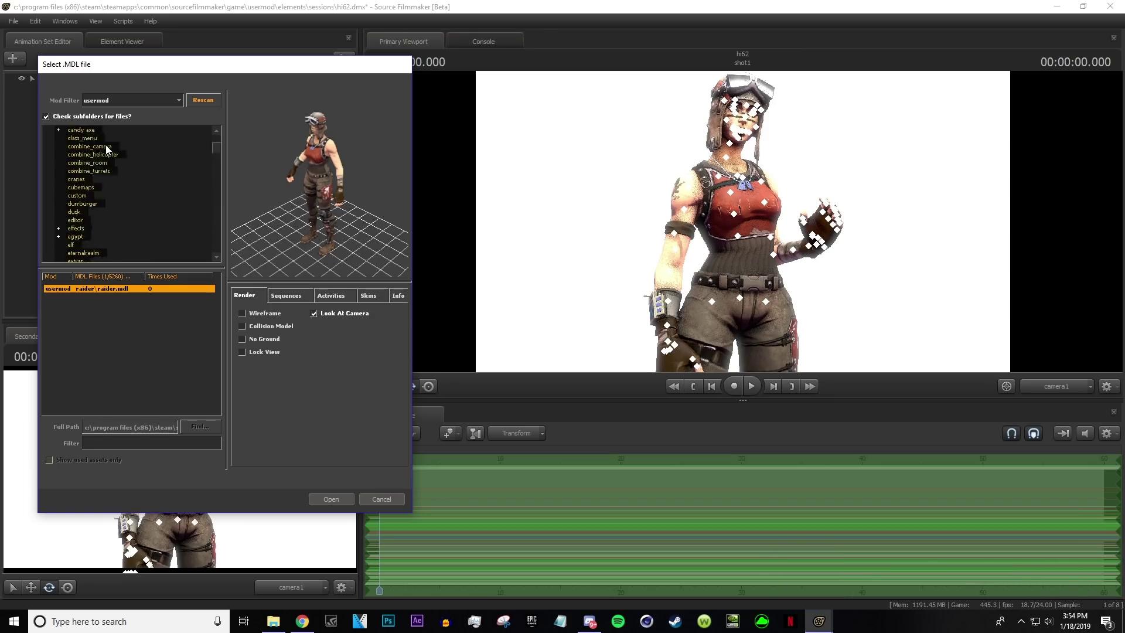
{"action": "left_click", "coordinate": [79, 129]}
{"action": "left_click", "coordinate": [76, 147]}
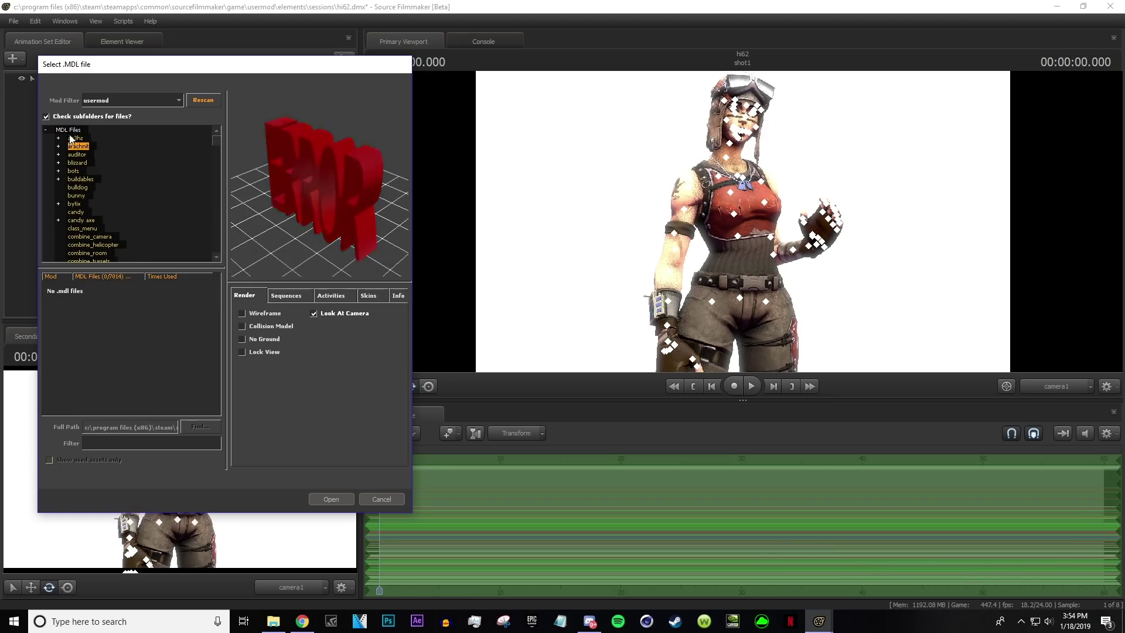
{"action": "left_click", "coordinate": [78, 132]}
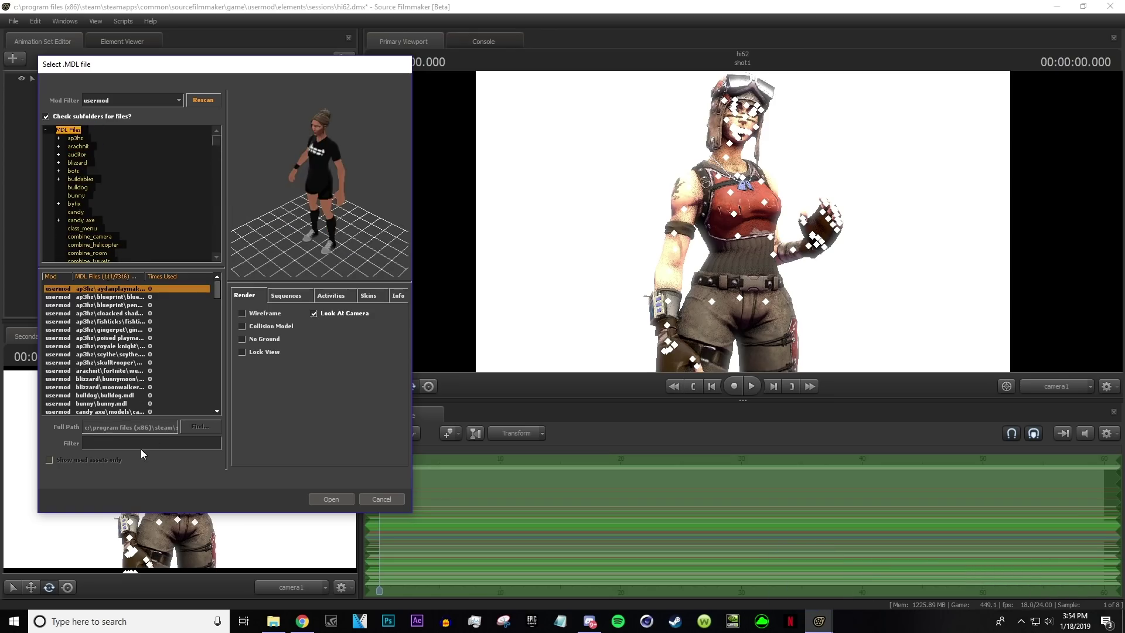
Browse the ap3hz and auditor folders for models with the mod filter on usermod
{"action": "left_click", "coordinate": [177, 101]}
{"action": "scroll", "coordinate": [119, 109], "scroll_direction": "up", "scroll_amount": 3}
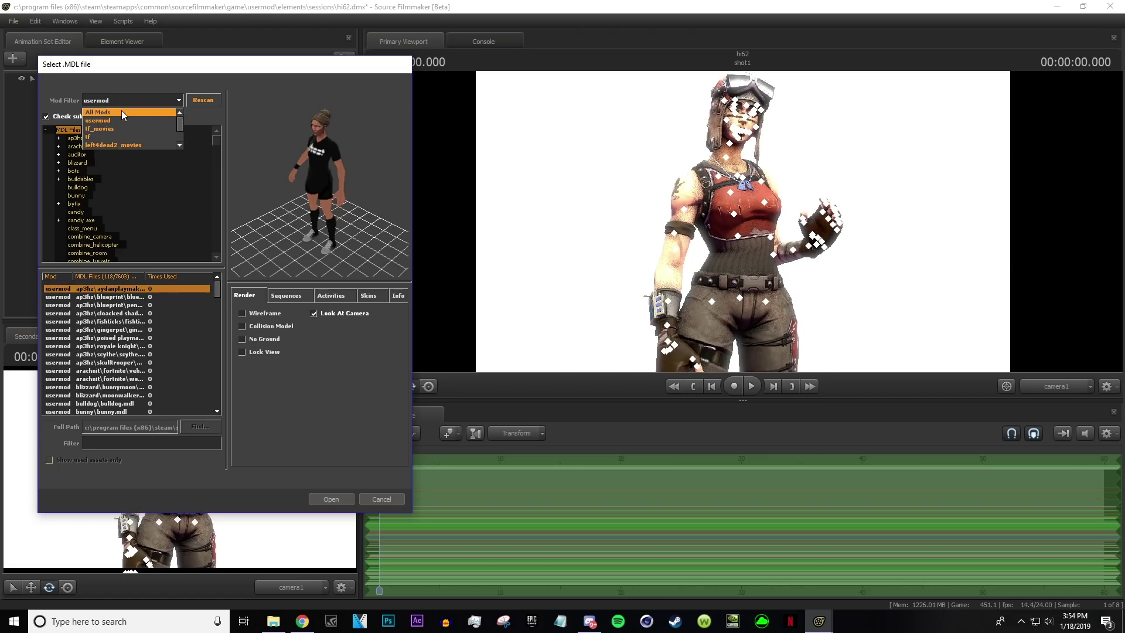
{"action": "left_click", "coordinate": [114, 117]}
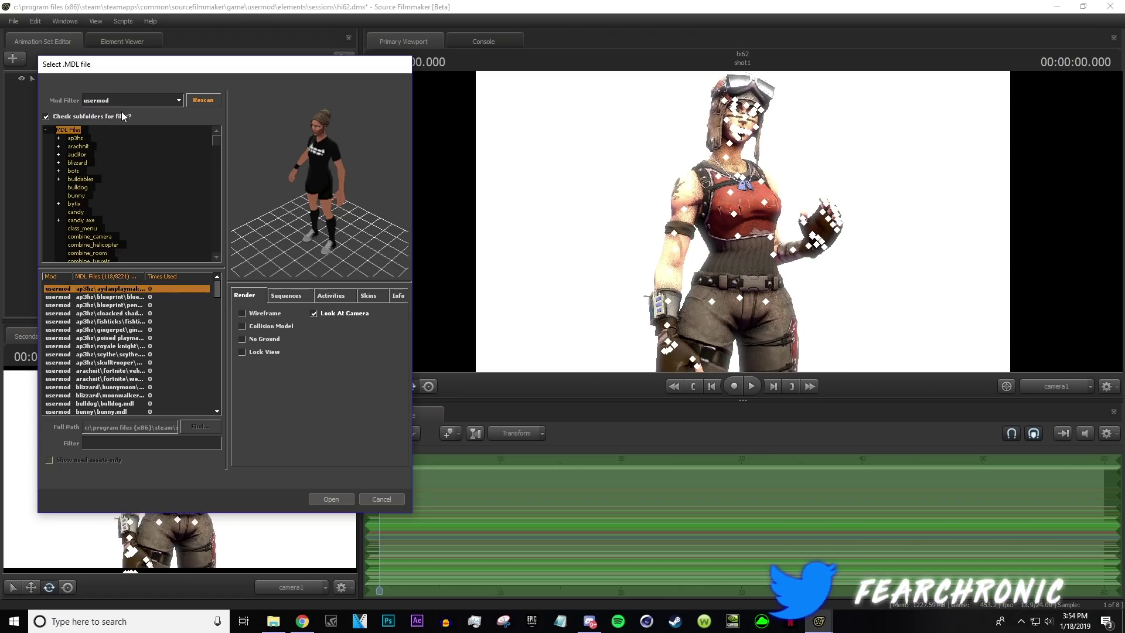
{"action": "left_click", "coordinate": [95, 139]}
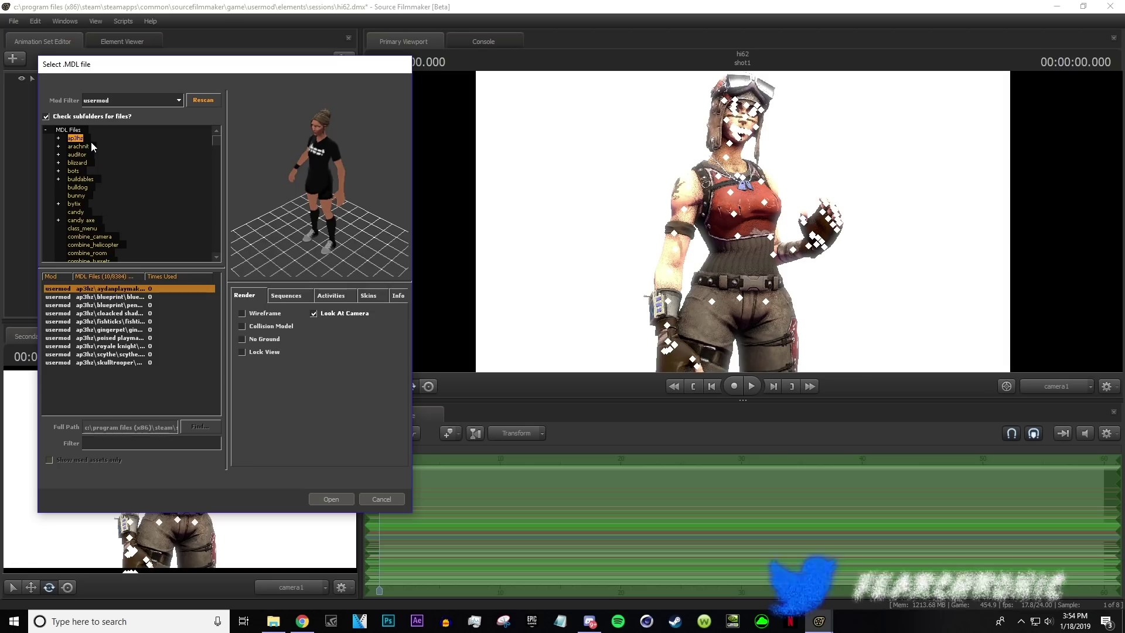
{"action": "left_click", "coordinate": [91, 141]}
{"action": "left_click", "coordinate": [89, 154]}
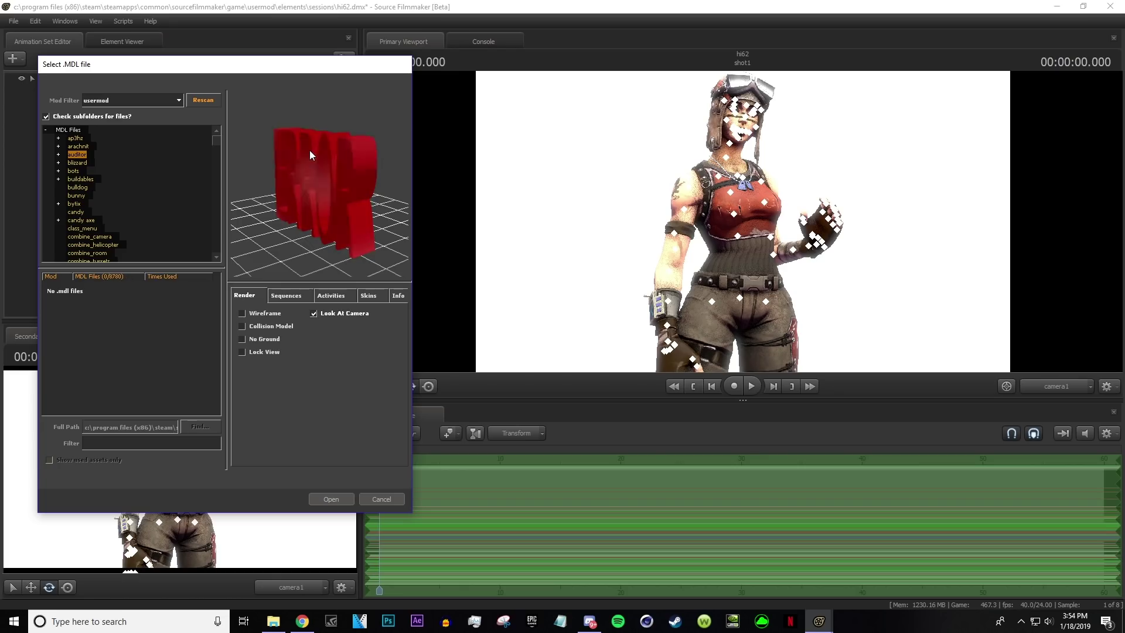
Set the mod filter to workshop and list all of its models under MDL Files
{"action": "left_click", "coordinate": [111, 98]}
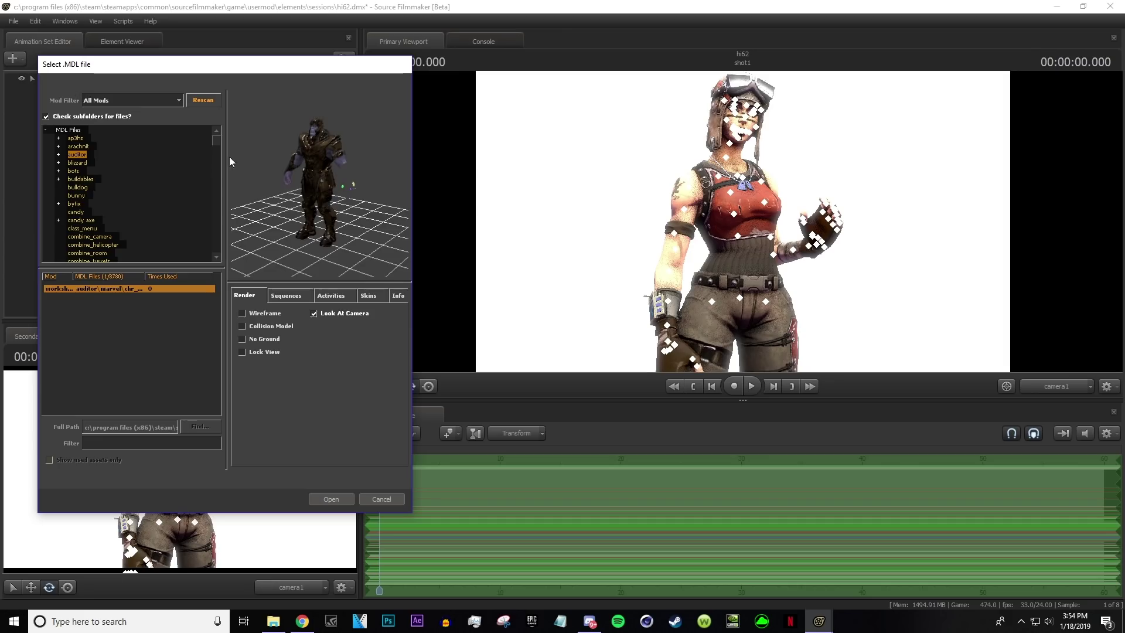
{"action": "left_click", "coordinate": [143, 100]}
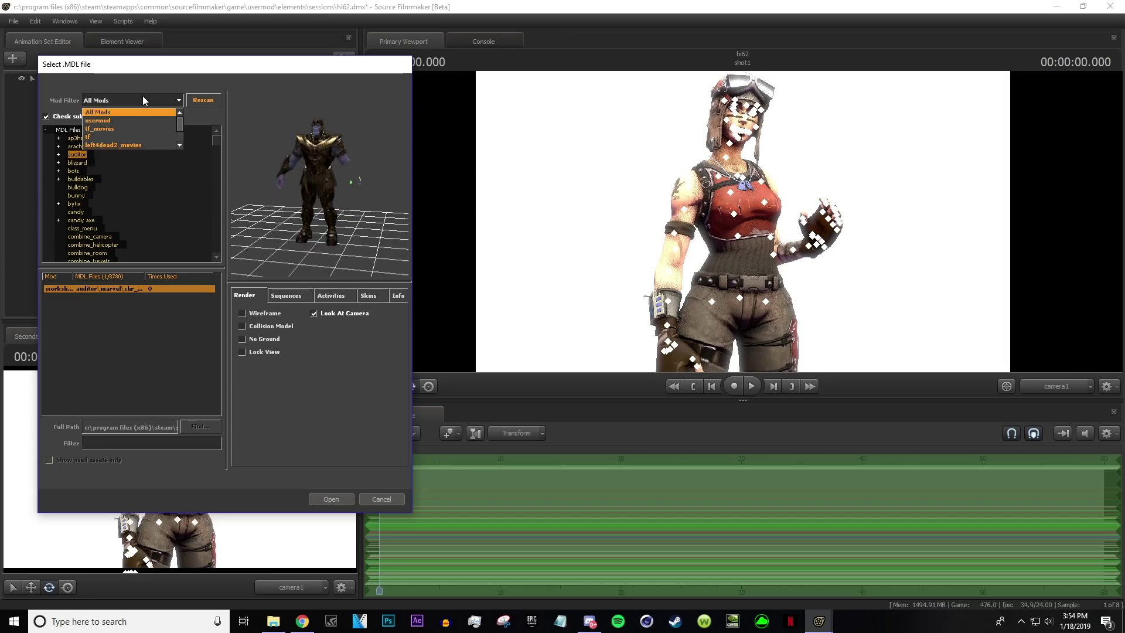
{"action": "left_click", "coordinate": [129, 119]}
{"action": "left_click", "coordinate": [121, 98]}
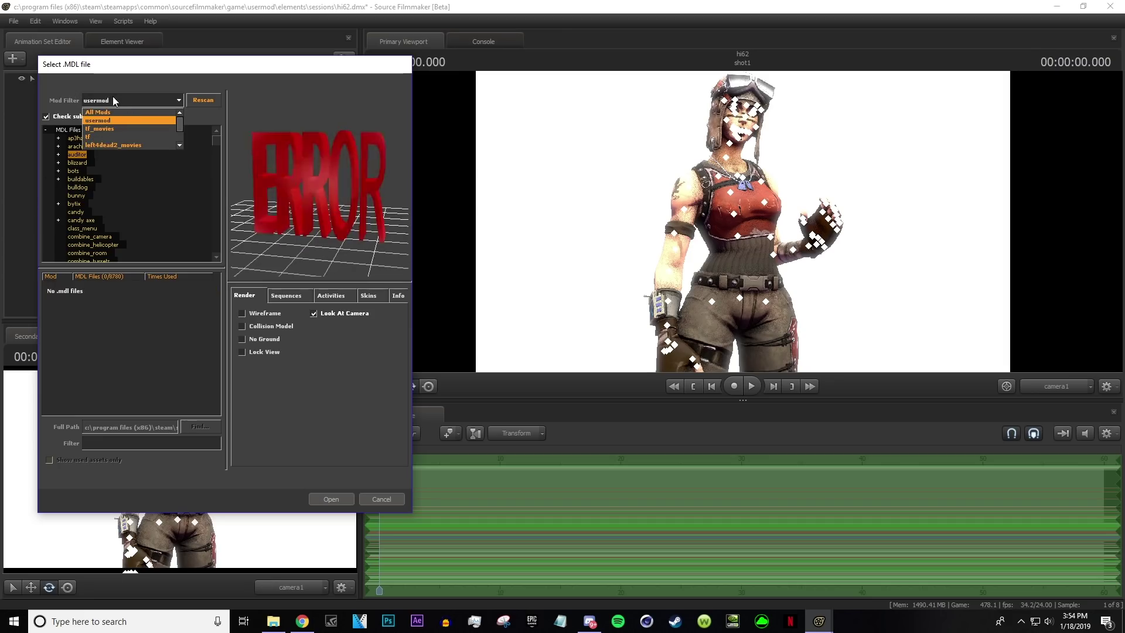
{"action": "left_click", "coordinate": [120, 97]}
{"action": "left_click", "coordinate": [122, 101]}
{"action": "left_click", "coordinate": [103, 138]}
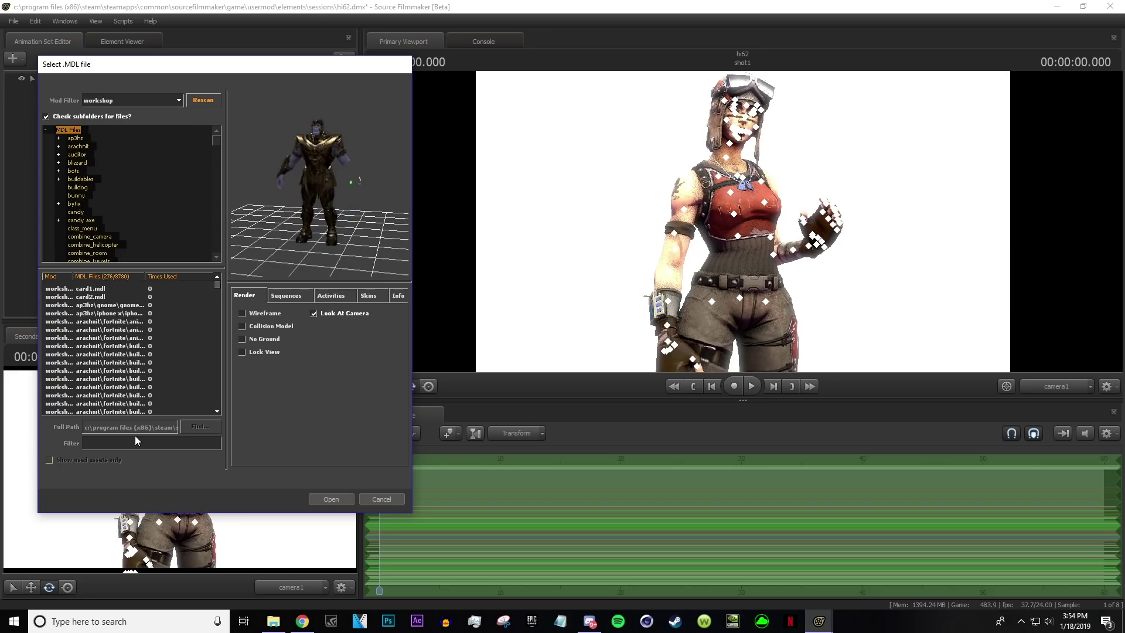
Search the workshop models for "raid", rescan the model files, and clear the filter text
{"action": "type", "text": "raid"}
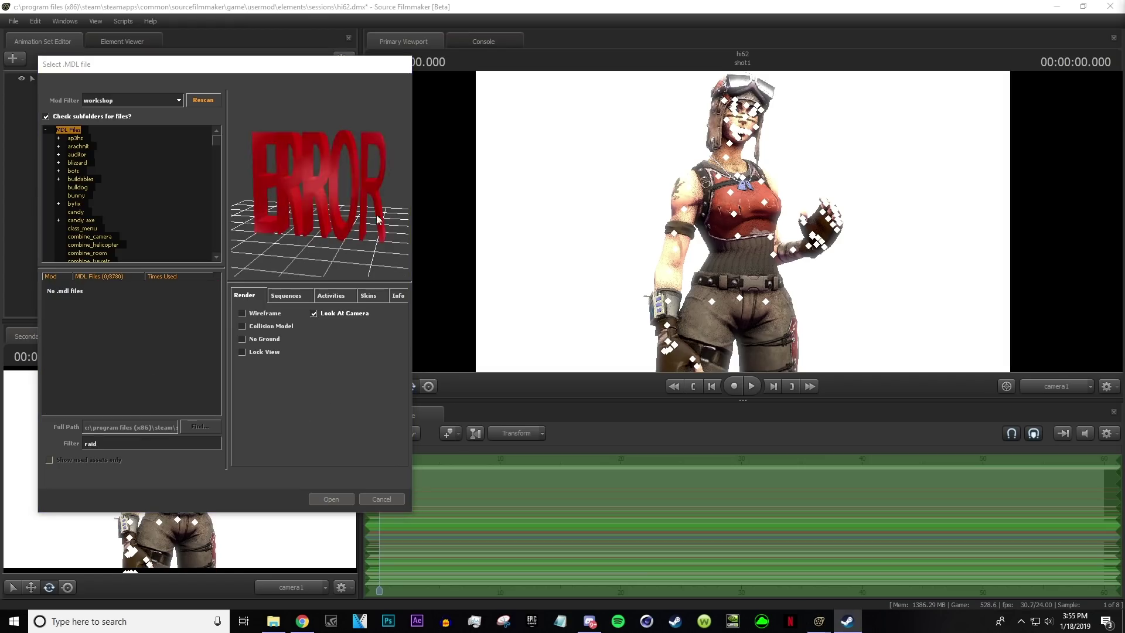
{"action": "left_click", "coordinate": [212, 104]}
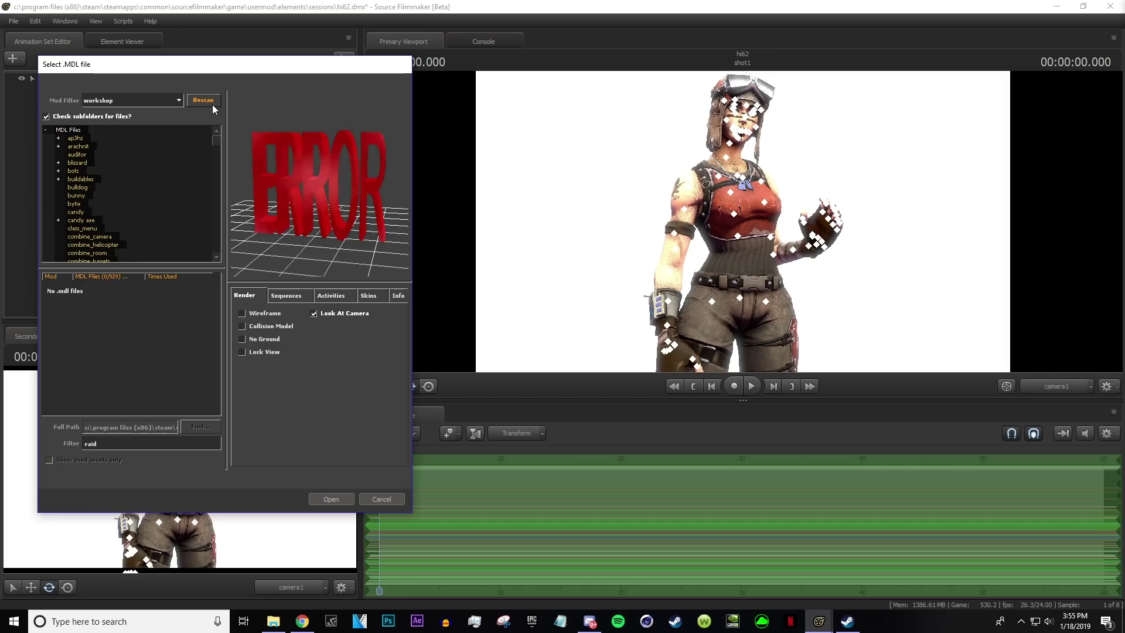
{"action": "left_click", "coordinate": [69, 130]}
{"action": "left_click", "coordinate": [132, 445]}
{"action": "key", "text": "BackSpace"}
{"action": "key", "text": "BackSpace"}
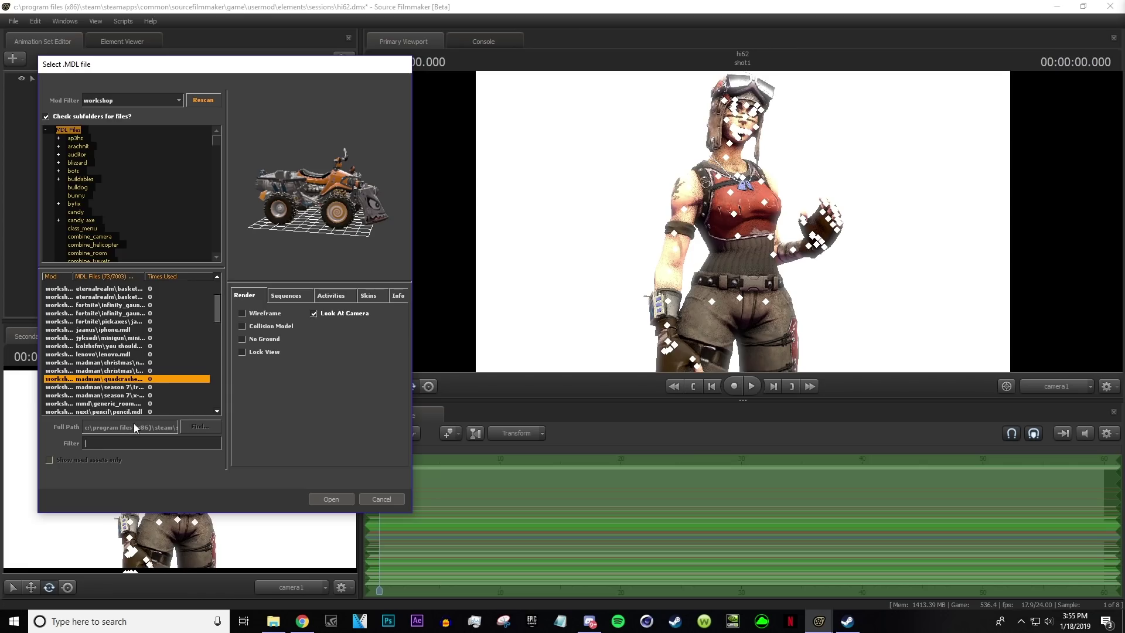
{"action": "type", "text": "raid"}
{"action": "key", "text": "BackSpace"}
{"action": "key", "text": "BackSpace"}
{"action": "key", "text": "BackSpace"}
{"action": "key", "text": "BackSpace"}
Preview workshop models in folders such as bytix, bulldog, buildables, auditor and ap3hz, and in the full MDL Files list
{"action": "left_click", "coordinate": [76, 203]}
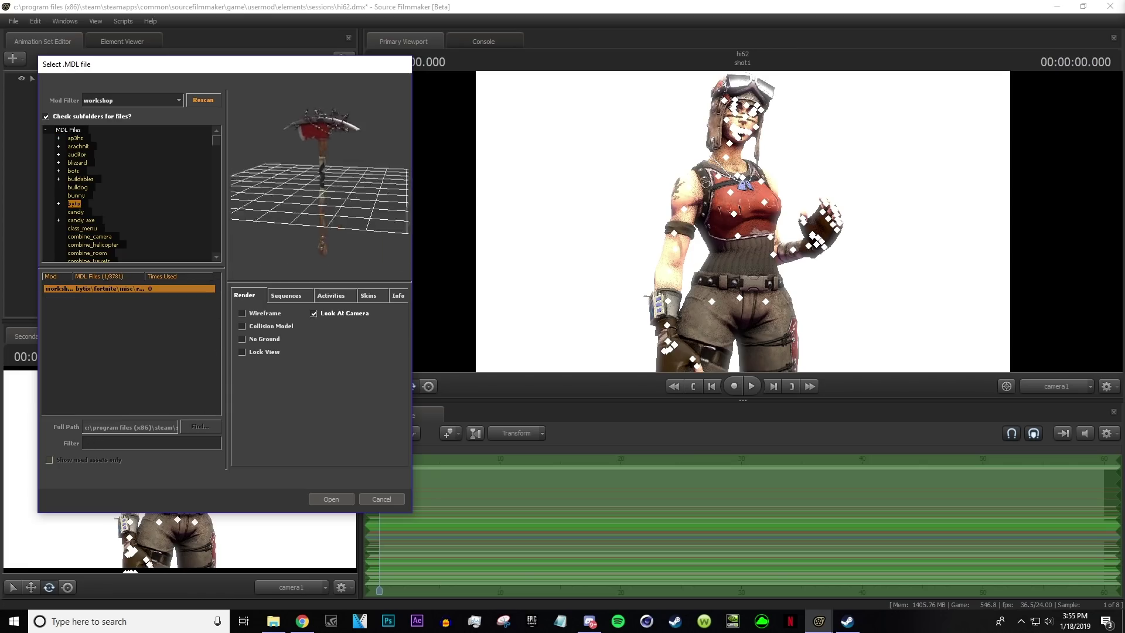
{"action": "left_click", "coordinate": [77, 187]}
{"action": "left_click", "coordinate": [79, 177]}
{"action": "left_click", "coordinate": [71, 154]}
{"action": "left_click", "coordinate": [76, 136]}
{"action": "left_click", "coordinate": [75, 130]}
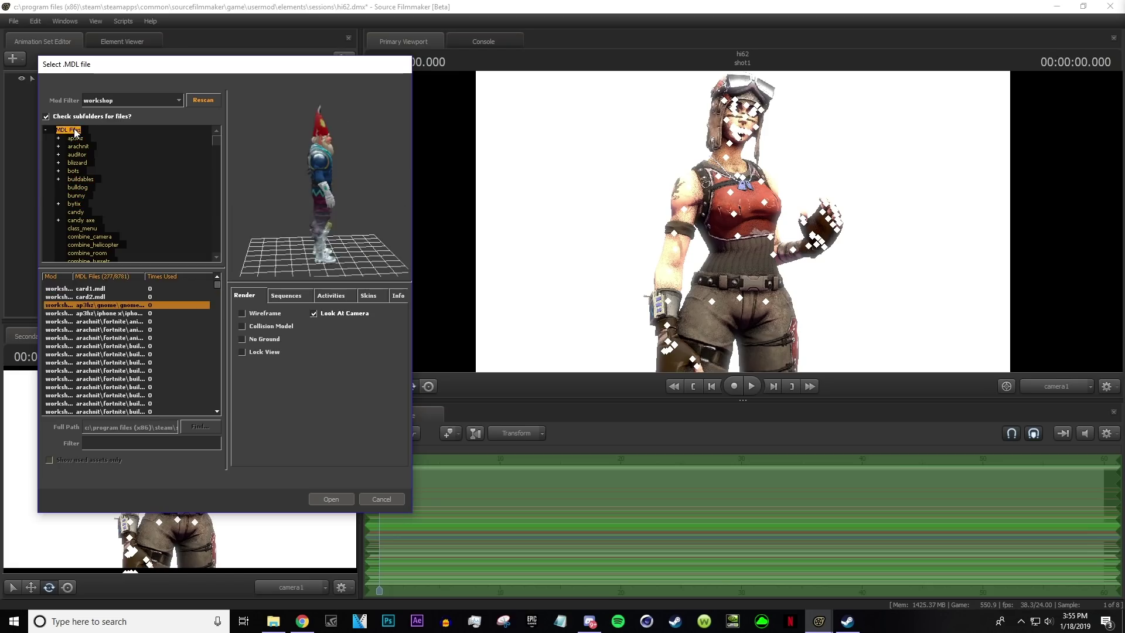
{"action": "left_click", "coordinate": [121, 322]}
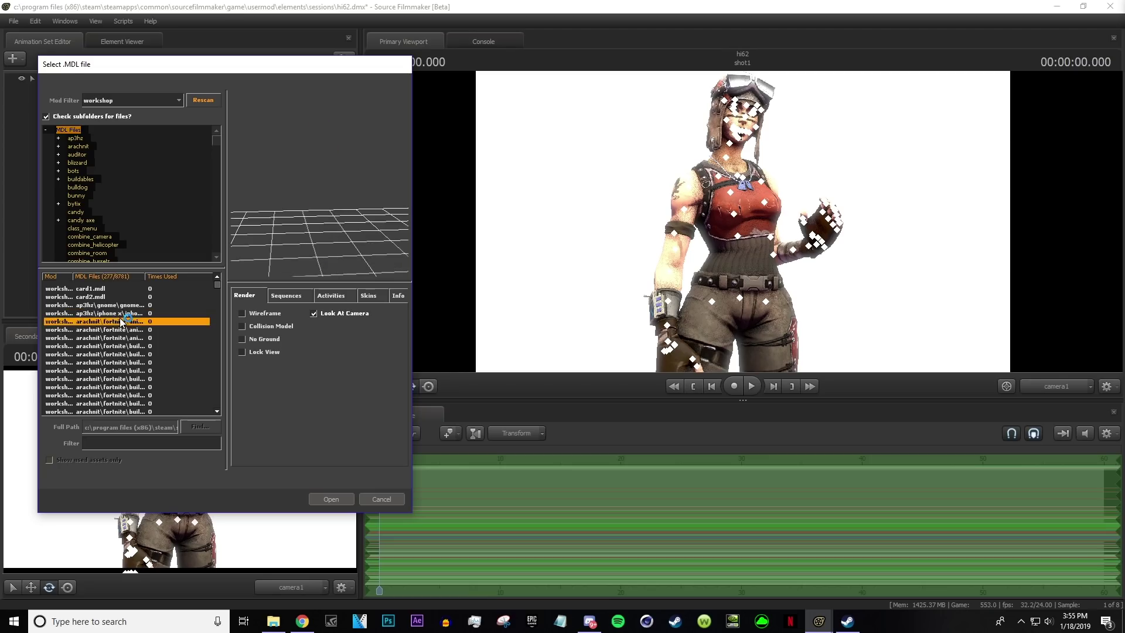
{"action": "left_click", "coordinate": [121, 354]}
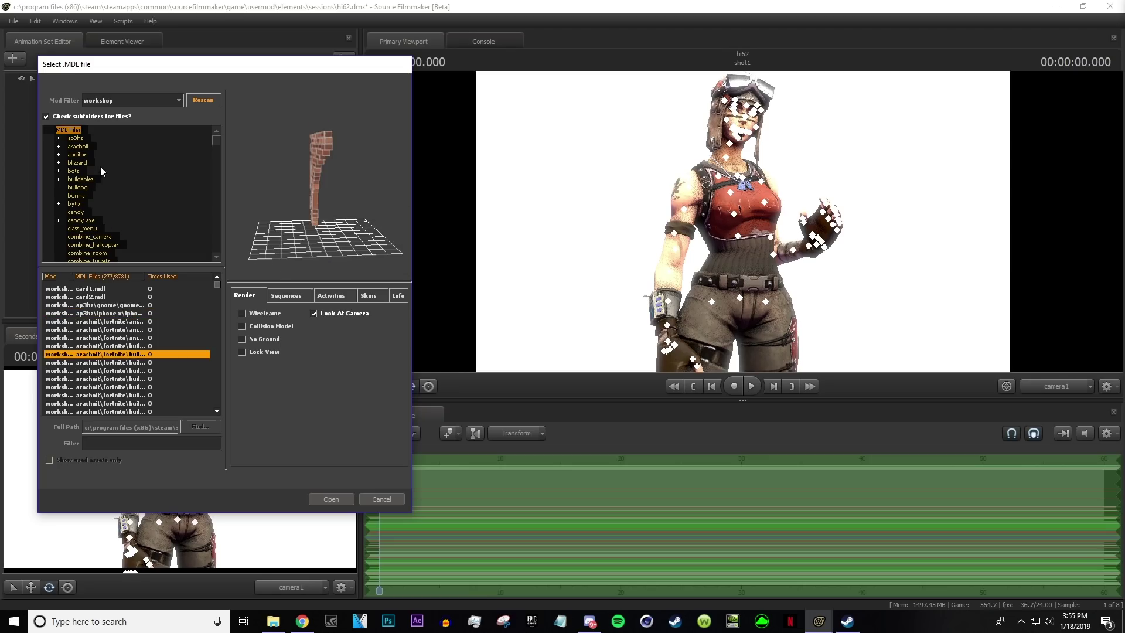
{"action": "left_click", "coordinate": [75, 138]}
{"action": "left_click", "coordinate": [69, 130]}
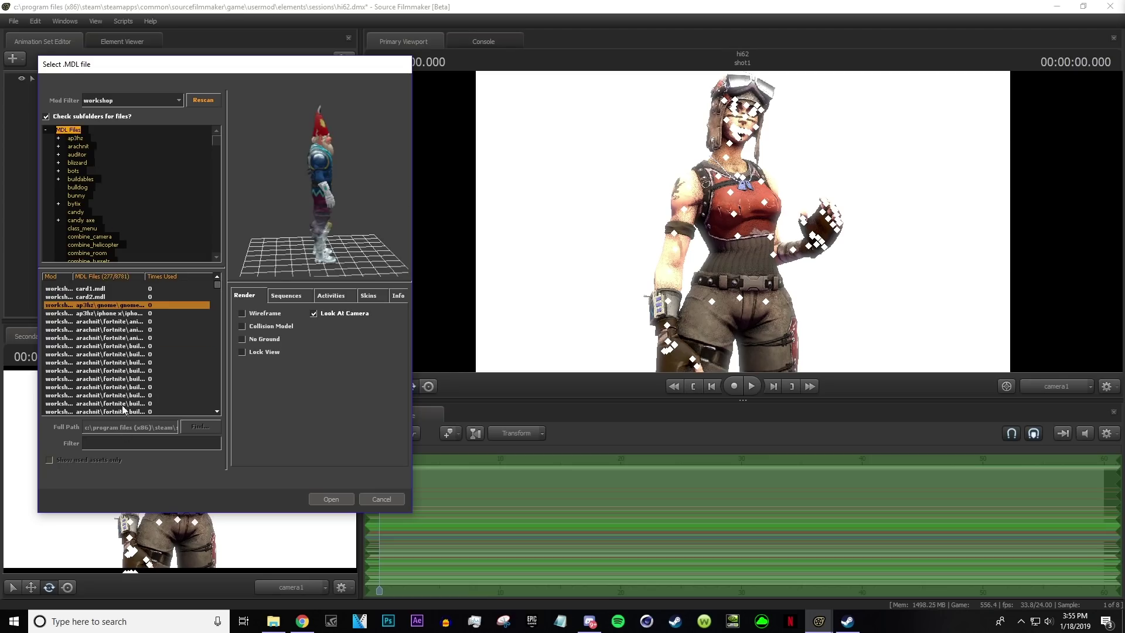
Load the pickaxe model from the bytix workshop folder into the session
{"action": "left_click", "coordinate": [110, 444]}
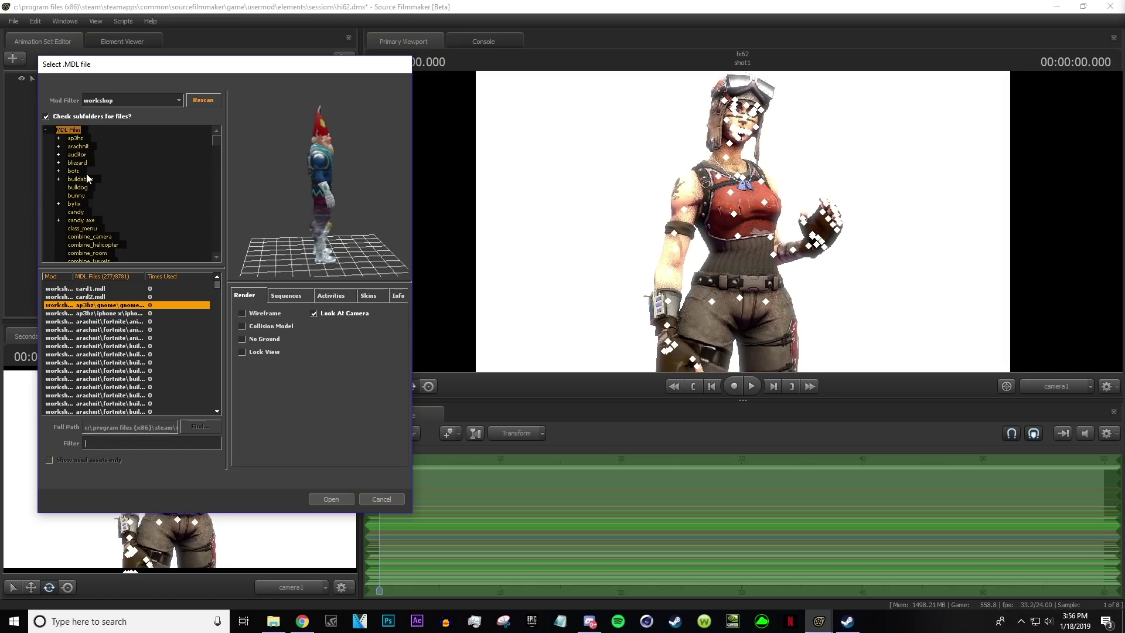
{"action": "left_click", "coordinate": [75, 203]}
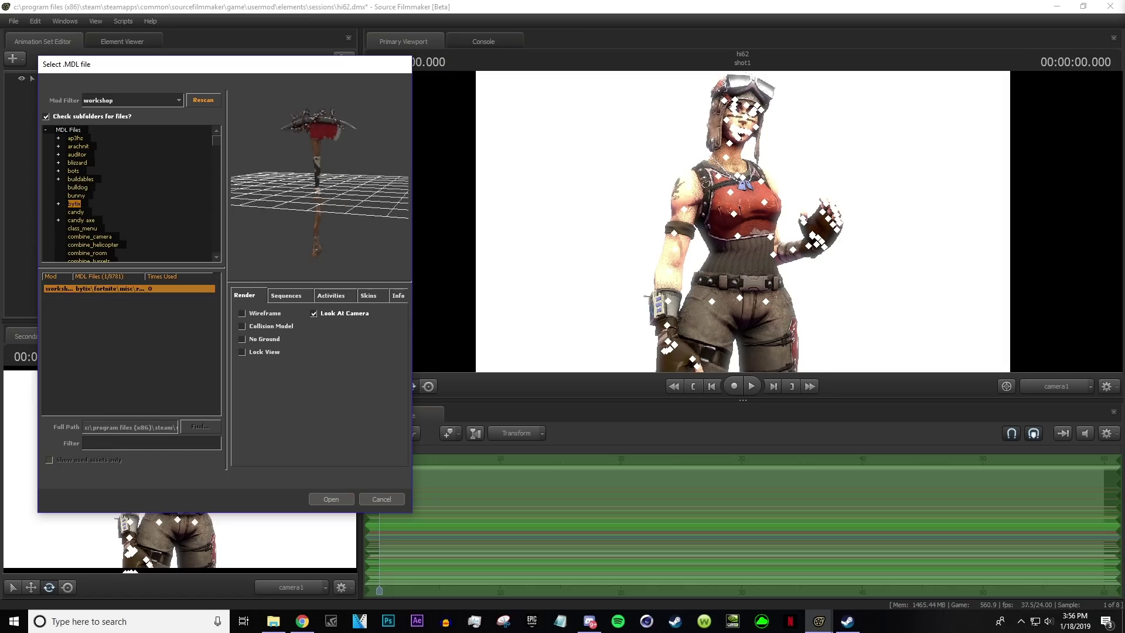
{"action": "left_click", "coordinate": [328, 498]}
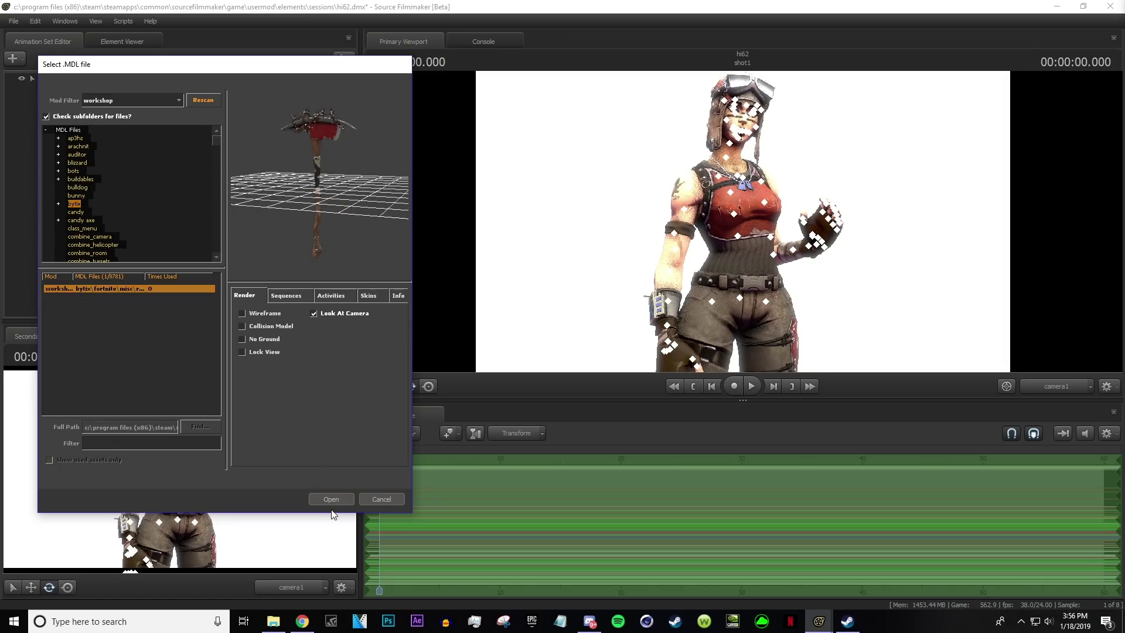